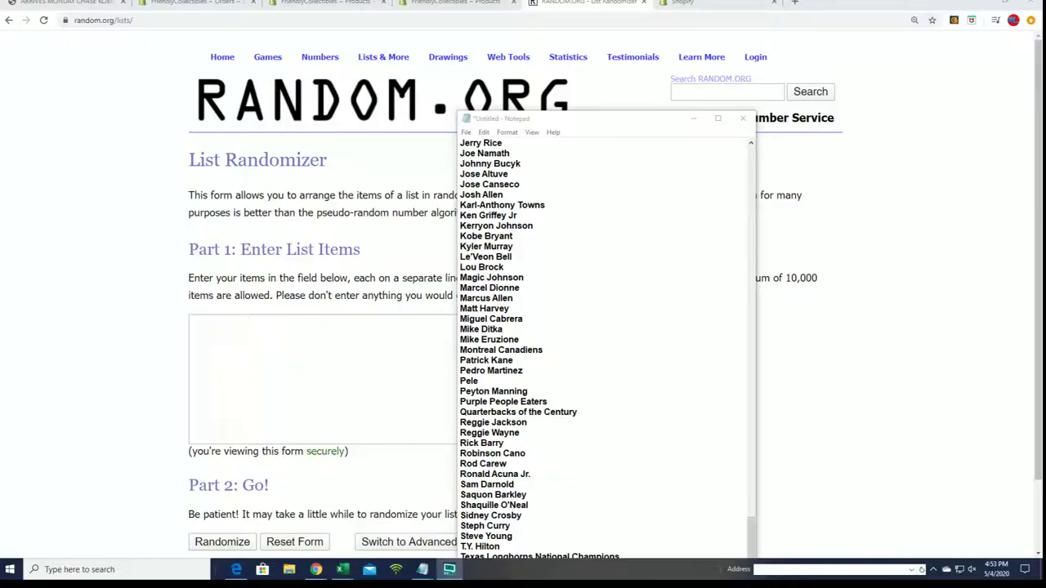
# Copy the complete list of participant names beneath the FRIDAY CHASE KOBE title in the Notepad document
pyautogui.scroll(20, 699, 370)
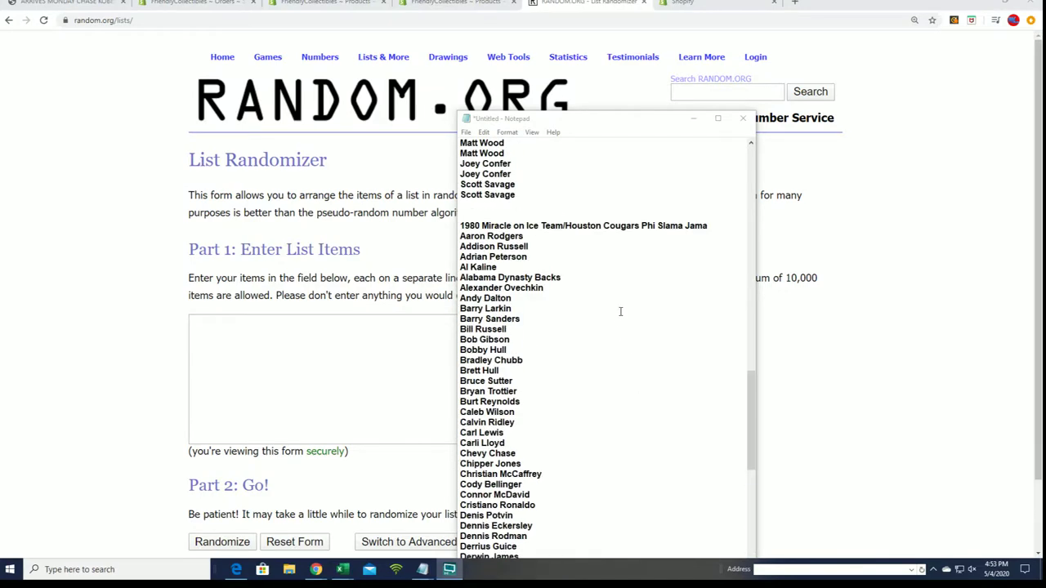
pyautogui.scroll(3, 608, 294)
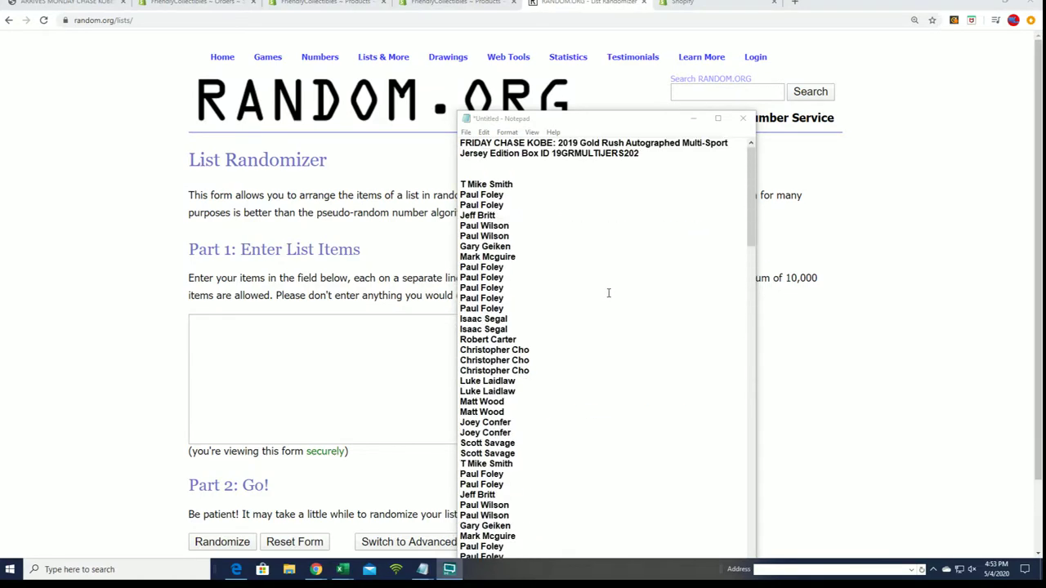
pyautogui.moveTo(642, 160); pyautogui.dragTo(562, 144)
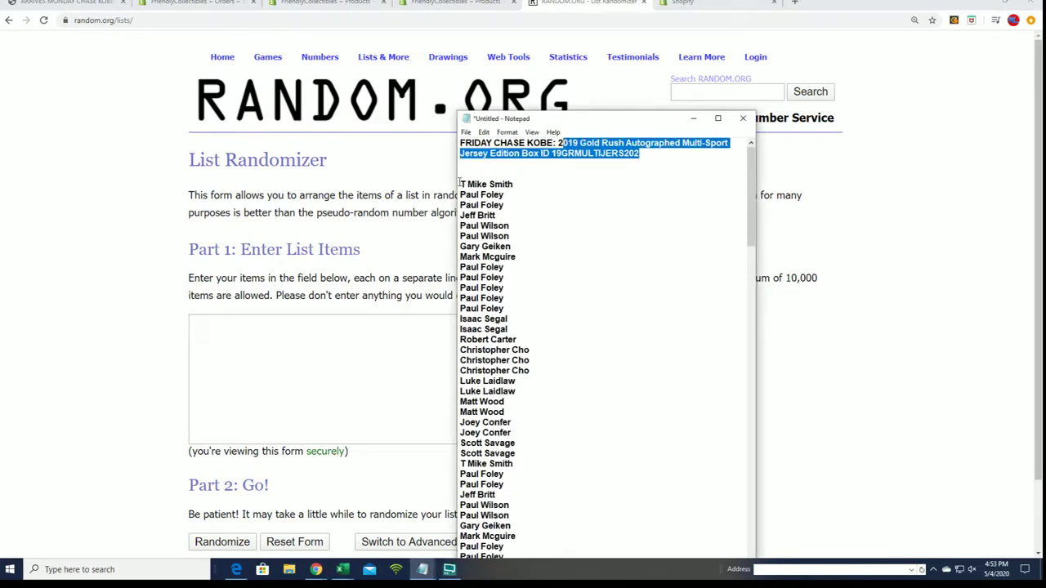
pyautogui.moveTo(461, 184); pyautogui.dragTo(532, 576)
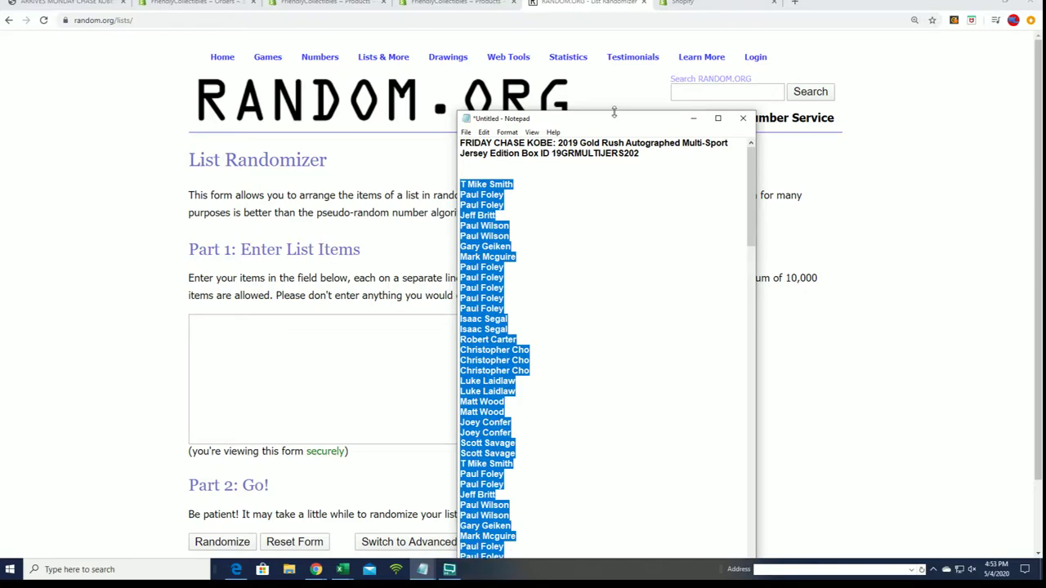
pyautogui.moveTo(614, 112); pyautogui.dragTo(613, 0)
pyautogui.moveTo(473, 52); pyautogui.dragTo(520, 397)
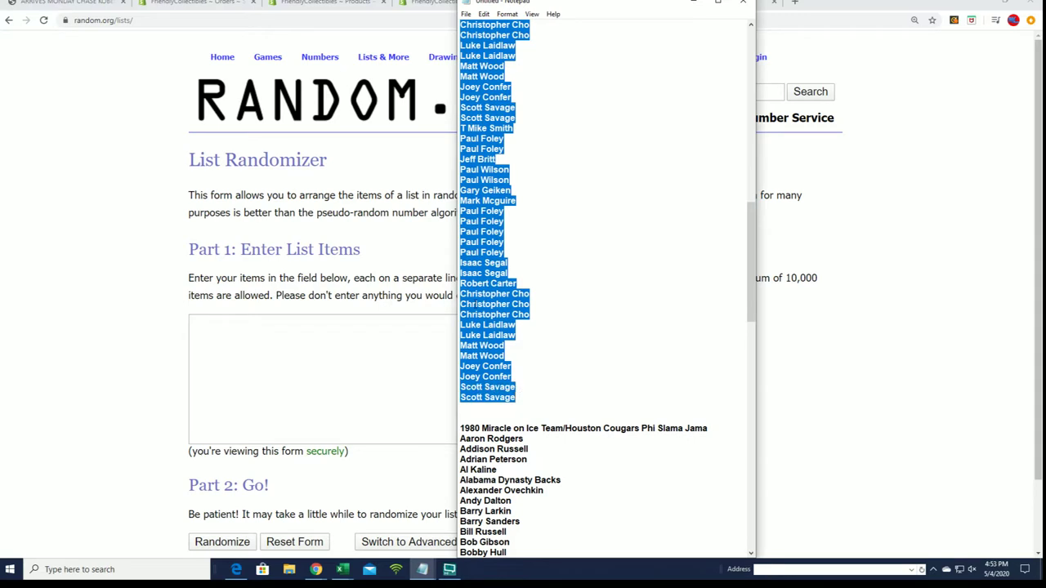
pyautogui.rightClick(474, 306)
pyautogui.click(507, 342)
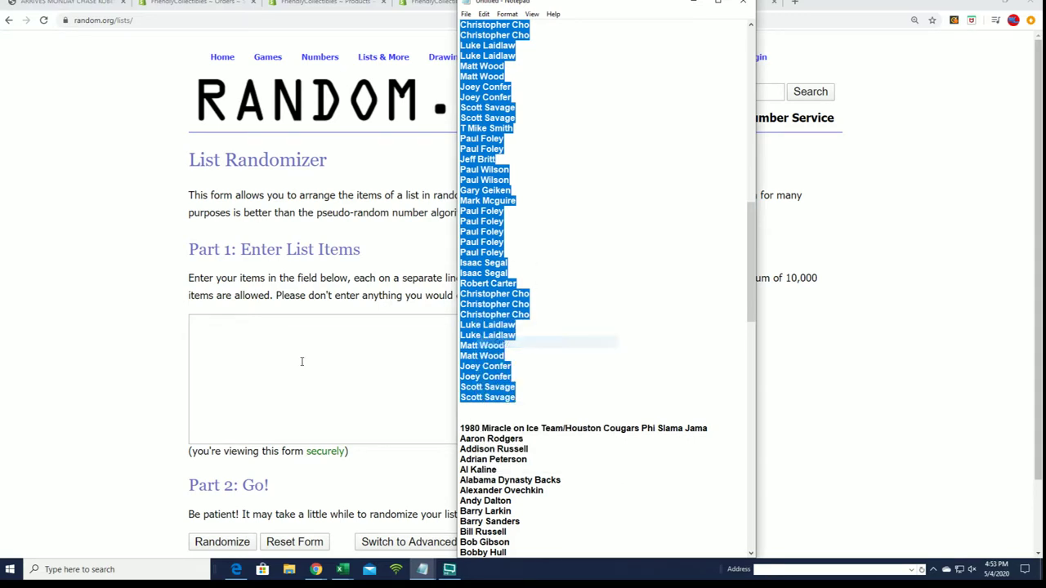
# Paste the copied participant names into the List Randomizer's item field on RANDOM.ORG
pyautogui.click(228, 326)
pyautogui.rightClick(242, 327)
pyautogui.click(268, 417)
pyautogui.scroll(-1, 580, 411)
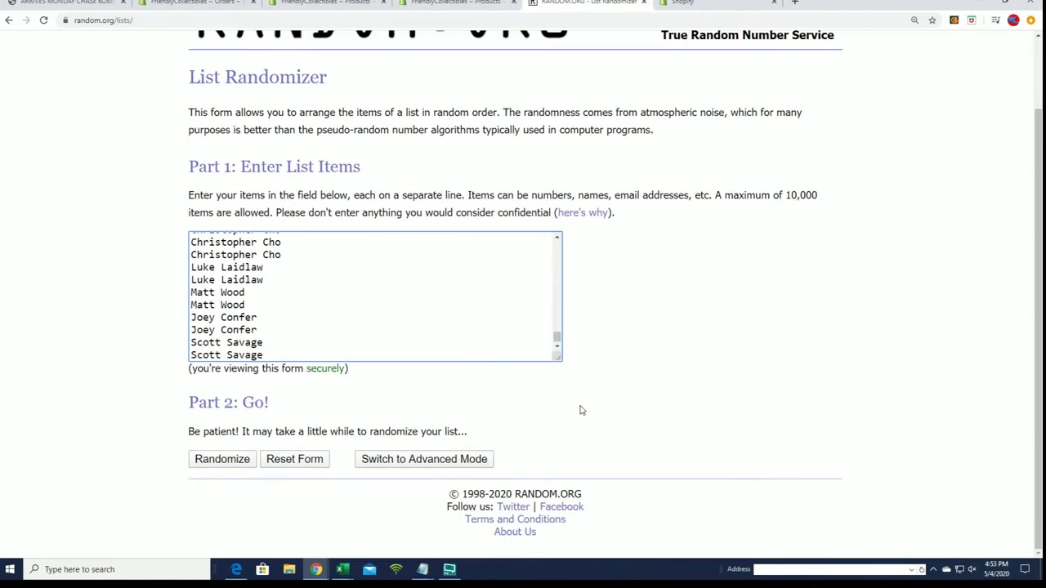
# Randomize the participant list seven times in a row
pyautogui.click(223, 459)
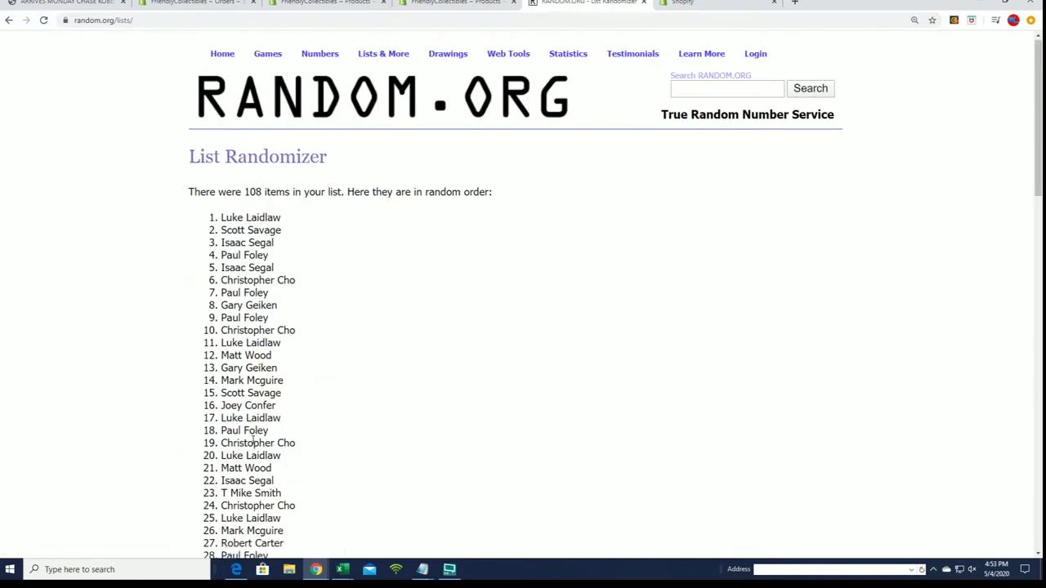
pyautogui.scroll(-10, 241, 454)
pyautogui.scroll(-3, 242, 453)
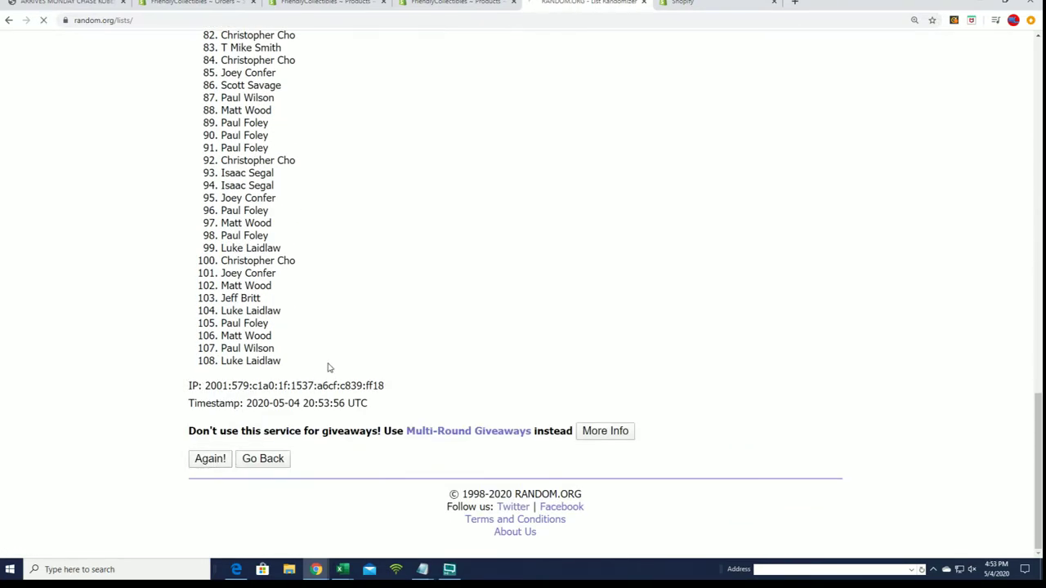
pyautogui.scroll(-13, 299, 392)
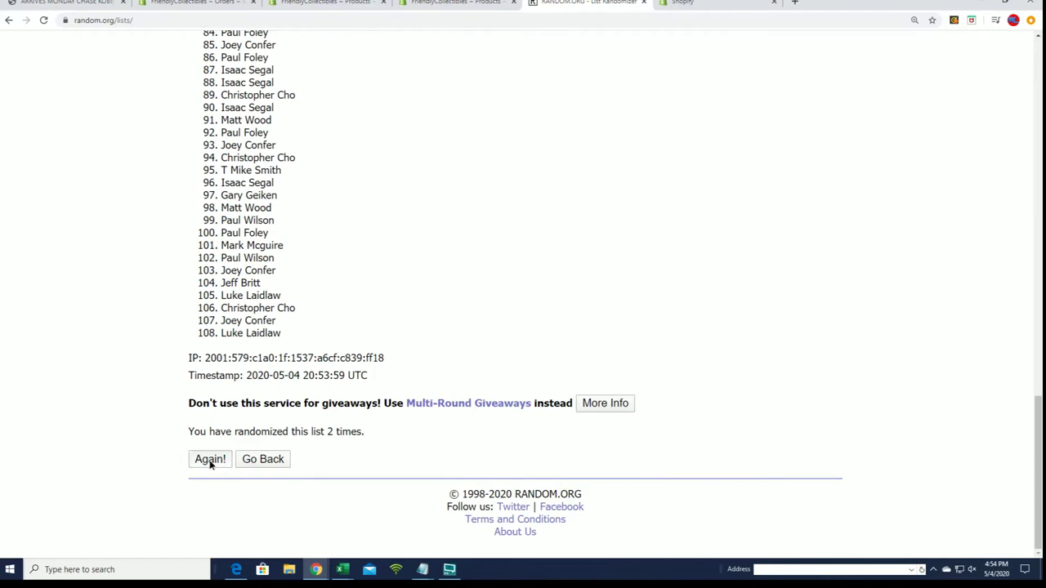
pyautogui.click(210, 459)
pyautogui.scroll(-13, 282, 400)
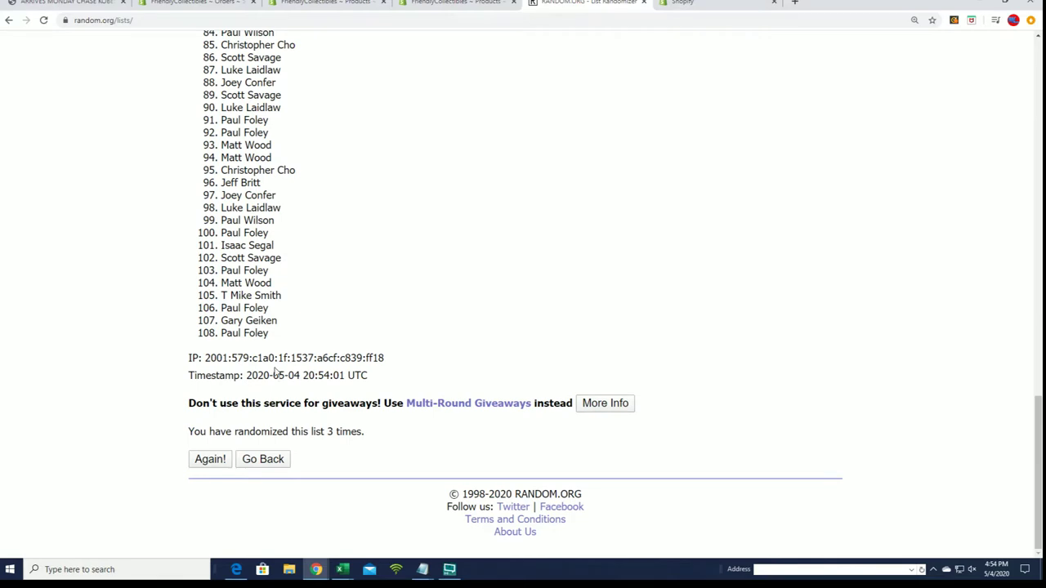
pyautogui.click(210, 459)
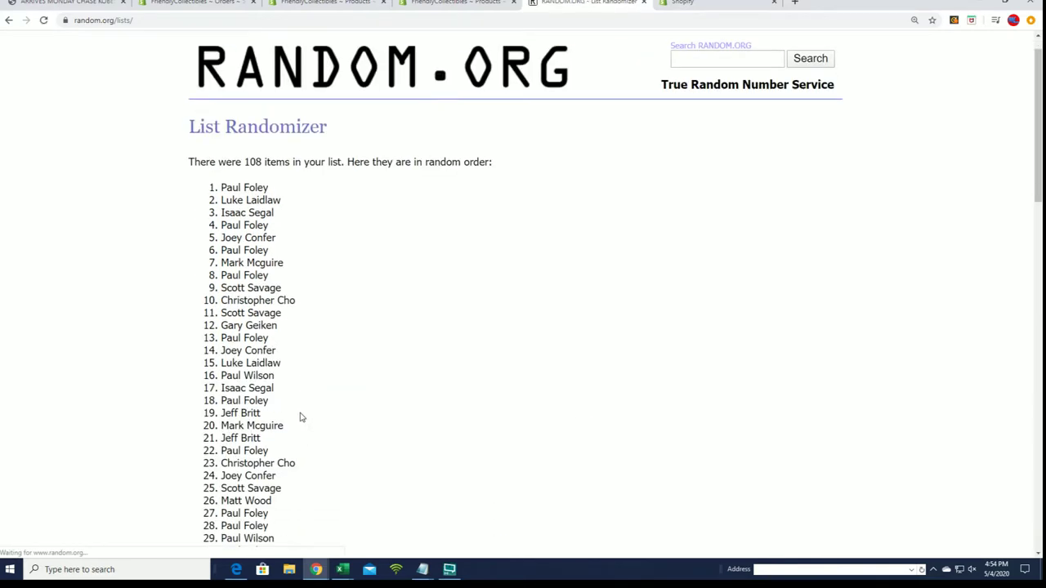
pyautogui.scroll(-13, 299, 415)
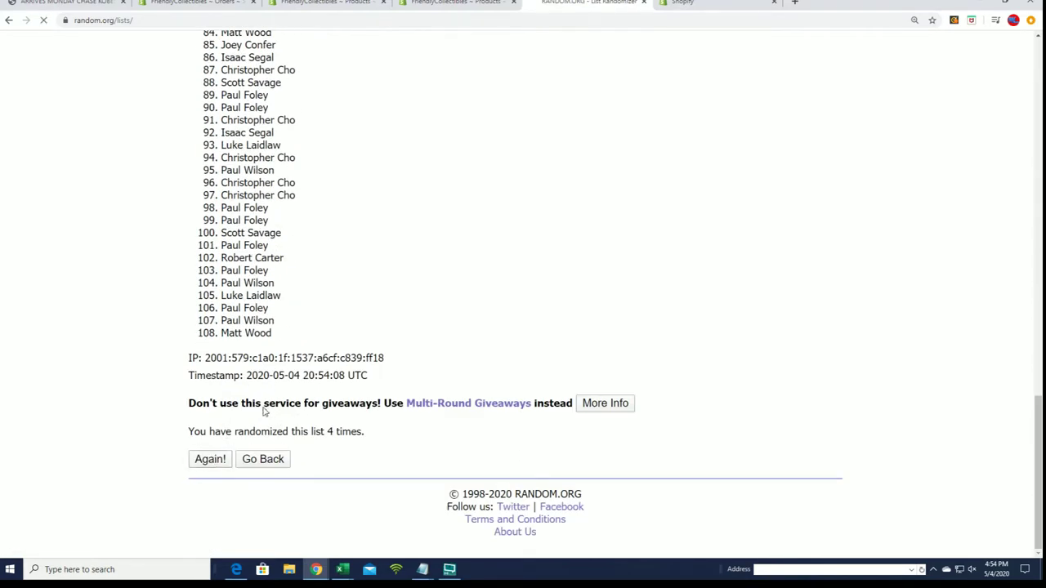
pyautogui.scroll(-13, 327, 404)
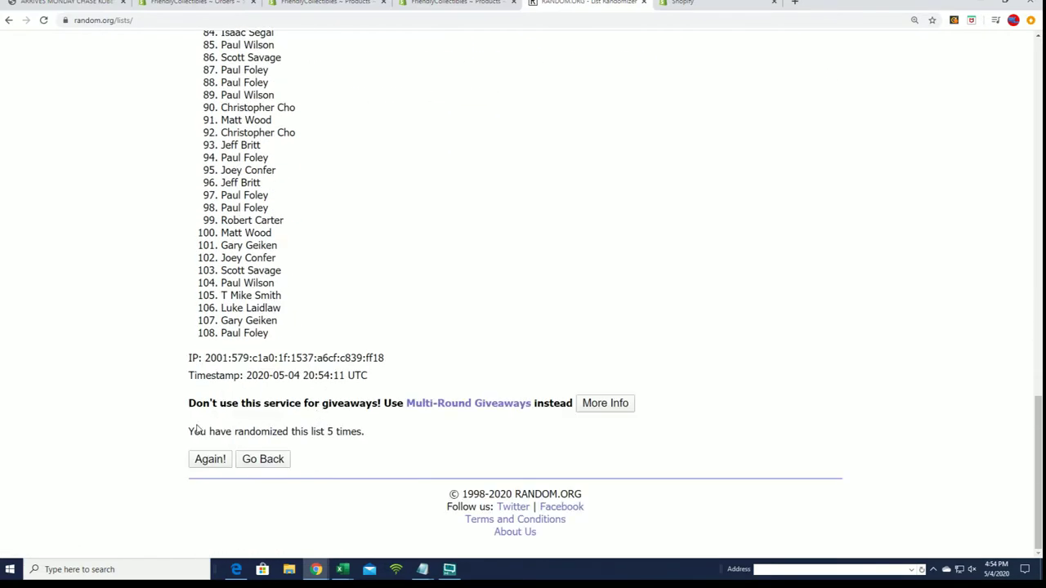
pyautogui.click(211, 459)
pyautogui.scroll(-13, 327, 392)
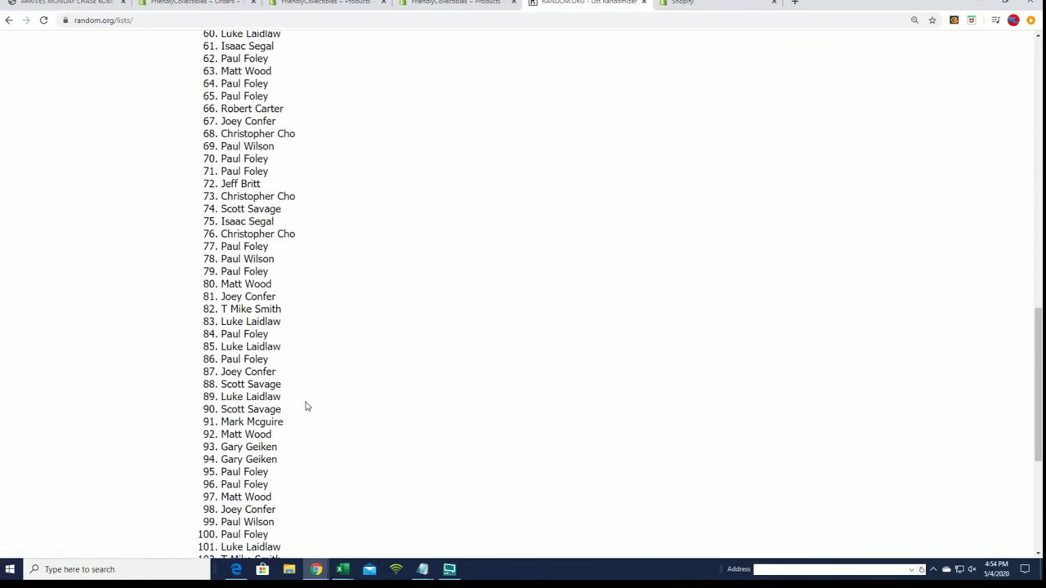
pyautogui.click(210, 459)
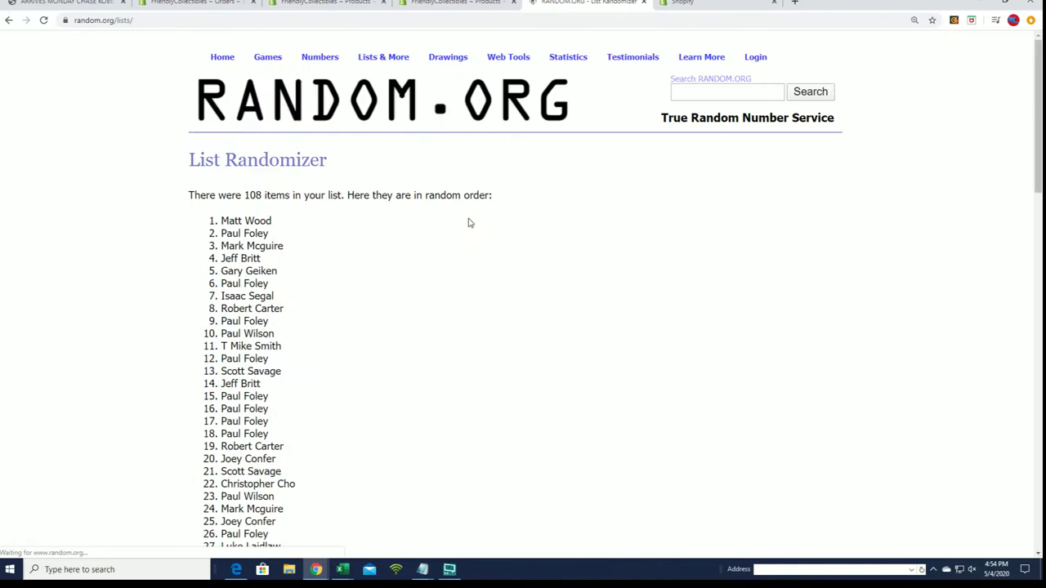
# Copy all 108 participant names from the seventh randomized result
pyautogui.scroll(-2, 294, 117)
pyautogui.moveTo(219, 57); pyautogui.dragTo(284, 336)
pyautogui.rightClick(255, 305)
pyautogui.click(278, 315)
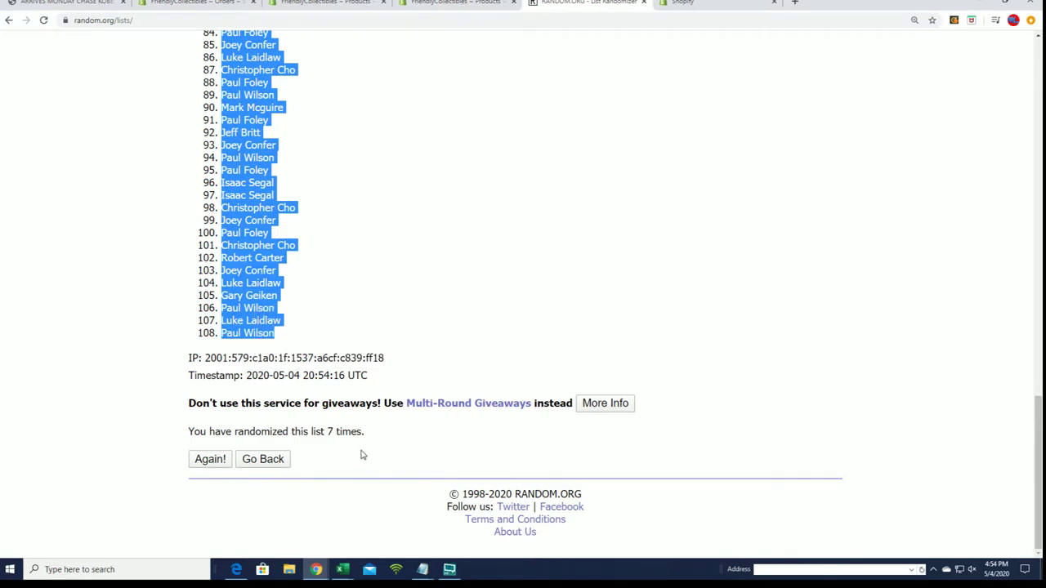
pyautogui.scroll(13, 362, 441)
pyautogui.scroll(2, 364, 400)
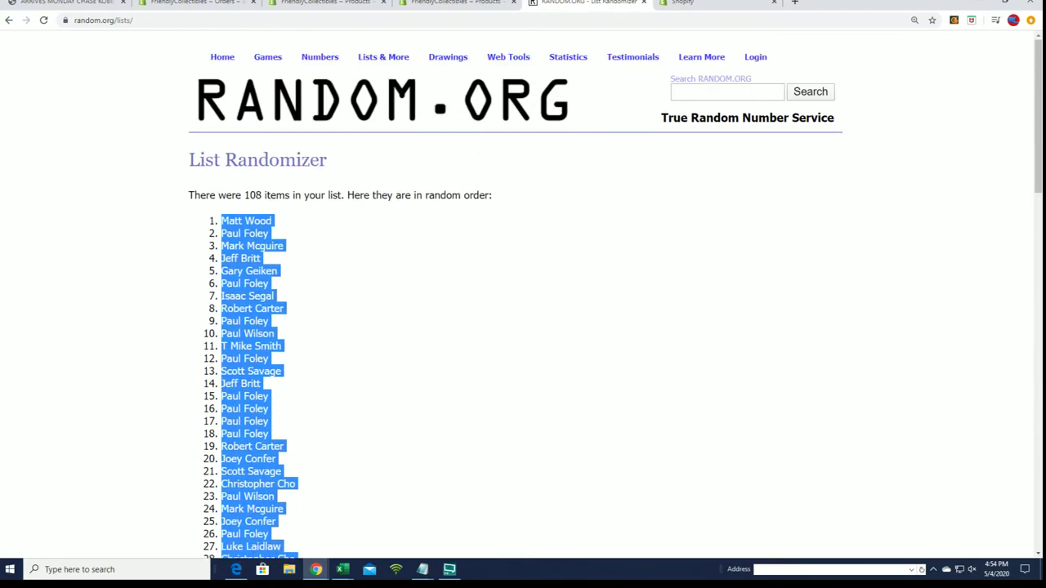
# Switch to the Excel workbook and paste the randomized names as text below the OWNERS header, starting at cell A2
pyautogui.hotkey('alt', 'Tab')
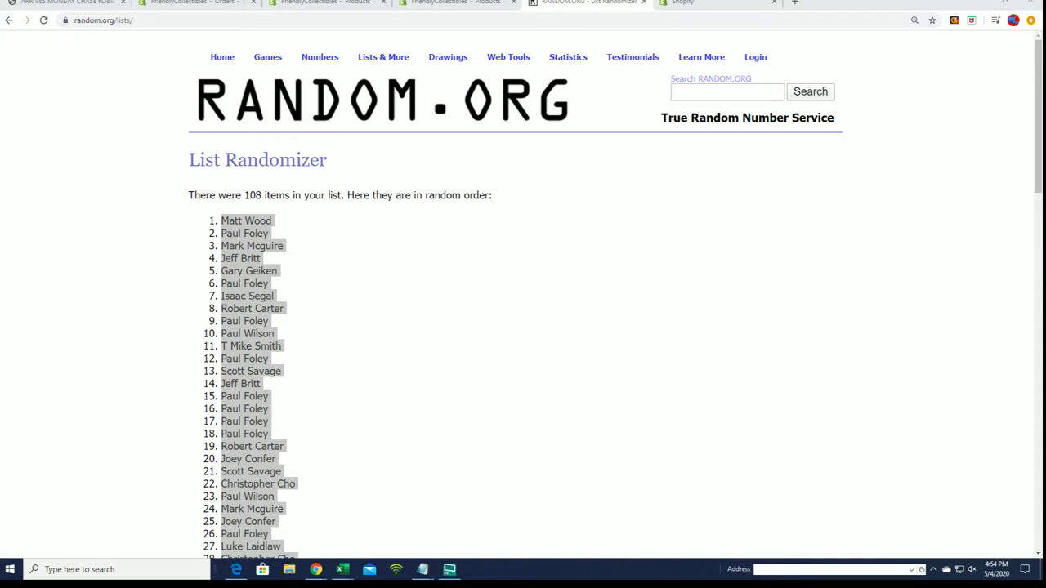
pyautogui.hotkey('alt', 'Tab')
pyautogui.rightClick(36, 131)
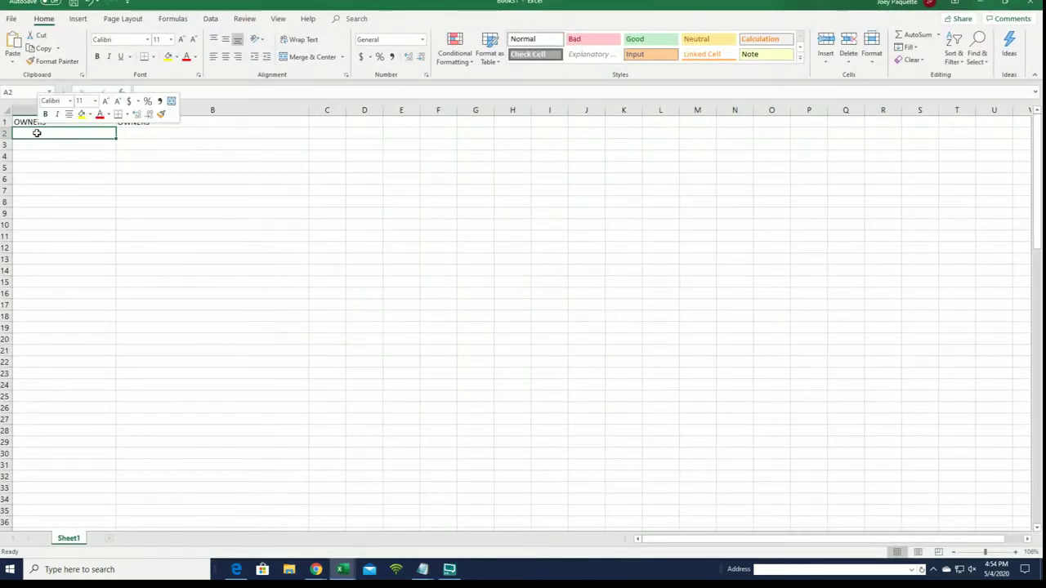
pyautogui.click(74, 194)
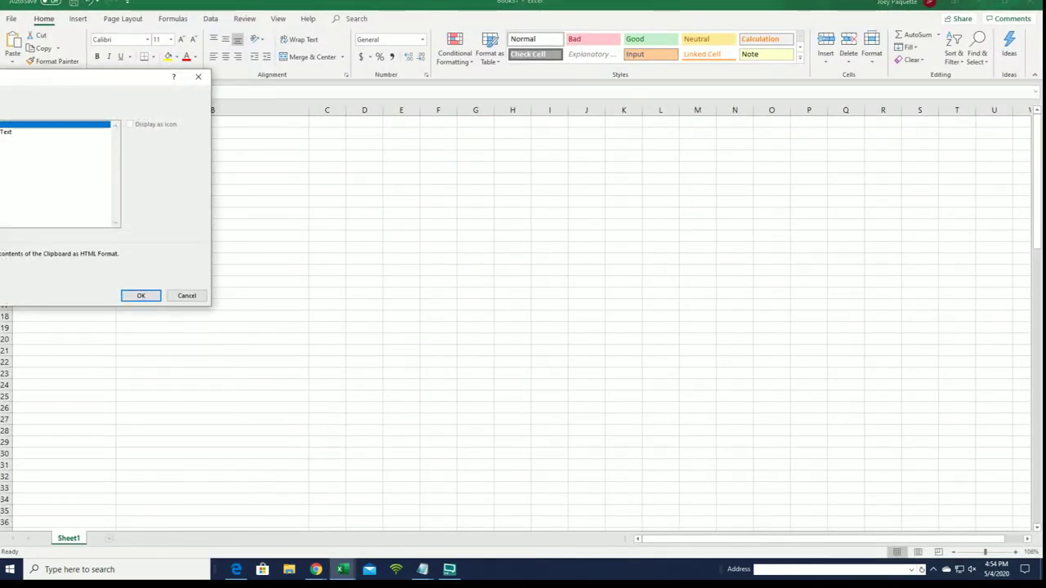
pyautogui.click(49, 132)
pyautogui.click(140, 296)
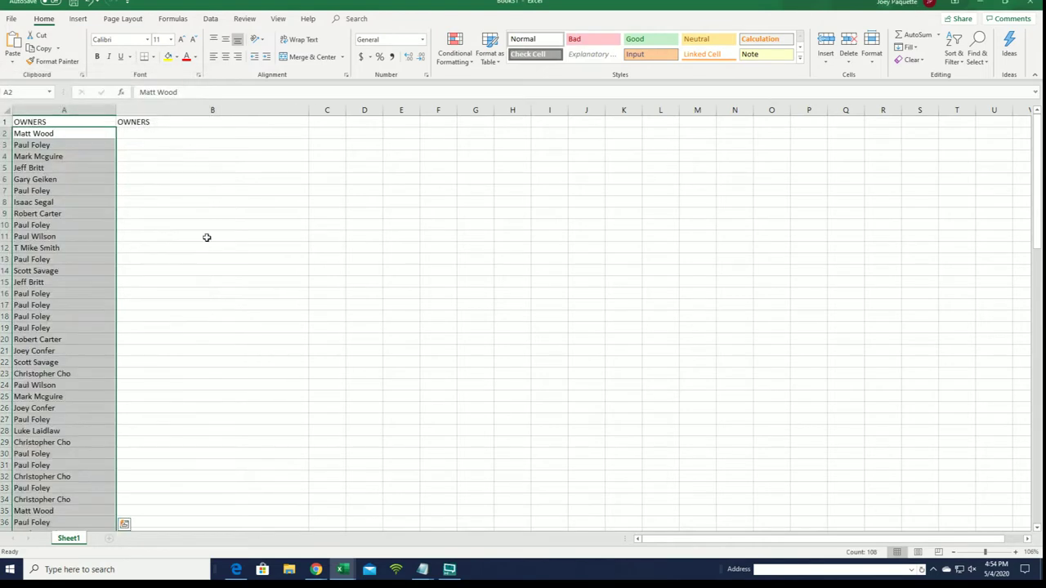
# Narrow column A to fit the pasted names more closely and select cell B2
pyautogui.click(107, 109)
pyautogui.moveTo(116, 109); pyautogui.dragTo(87, 110)
pyautogui.click(118, 133)
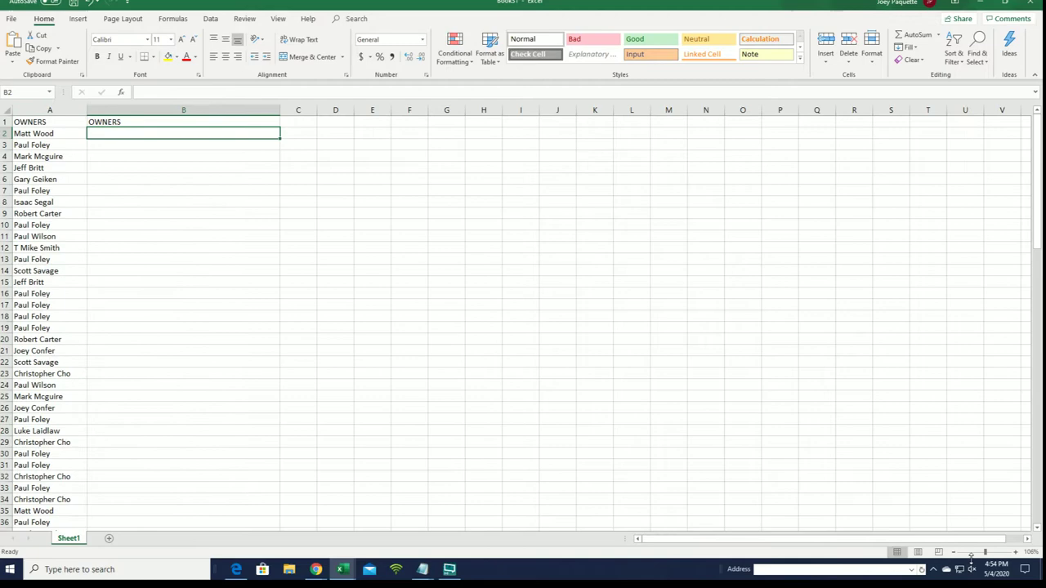
pyautogui.click(1018, 553)
pyautogui.click(1017, 553)
pyautogui.click(1017, 553)
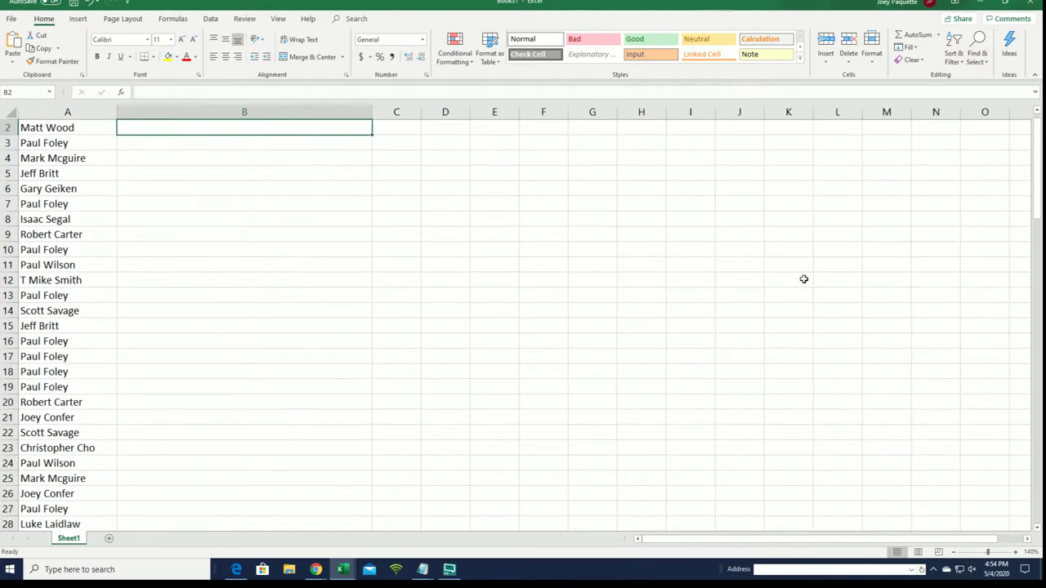
# Open a blank List Randomizer form in the browser and copy the Notepad player list starting with "1980 Miracle on Ice Team/Houston Cougars Phi Slama Jama"
pyautogui.click(979, 3)
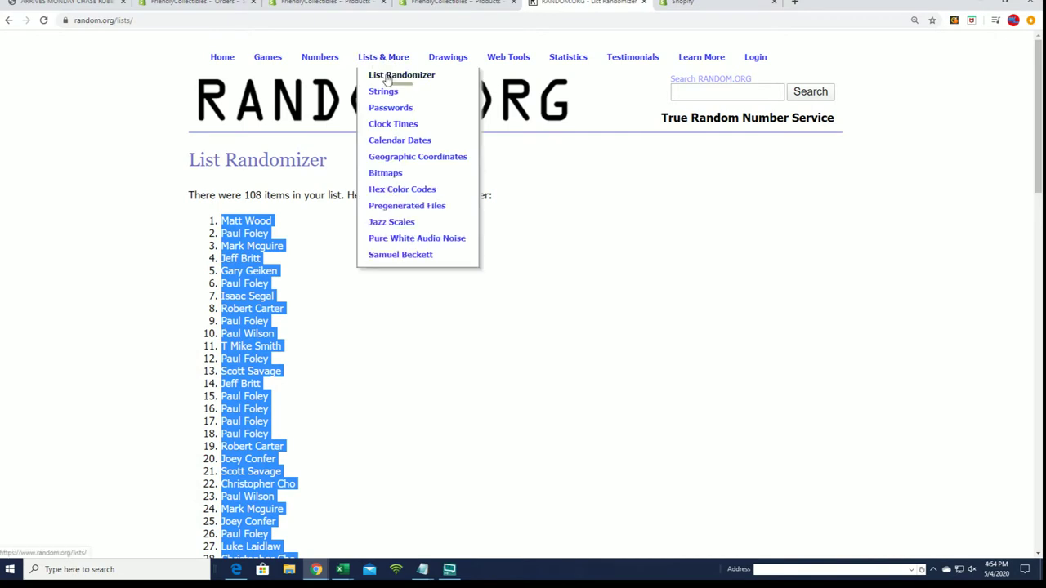
pyautogui.click(389, 74)
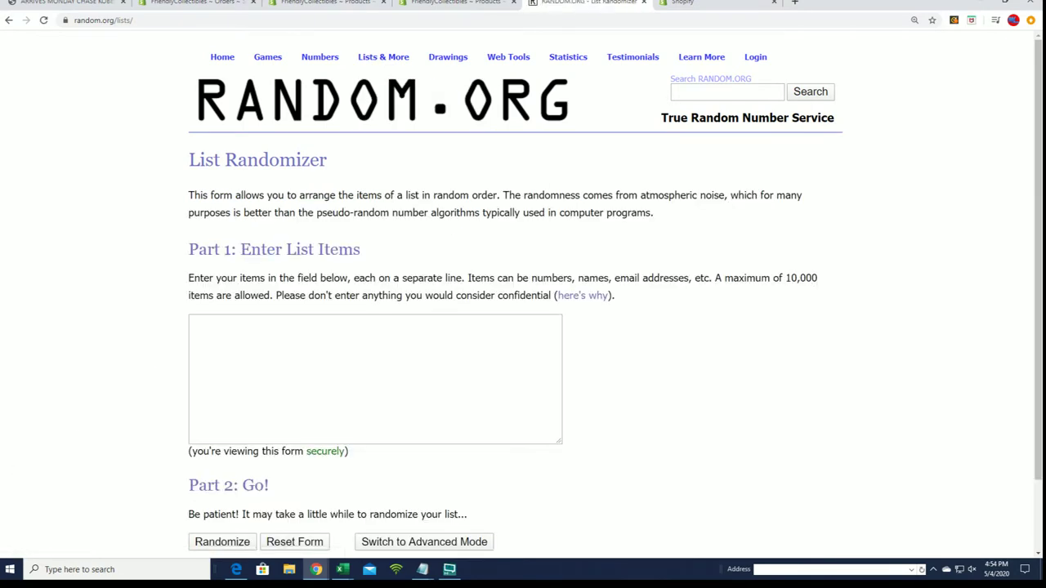
pyautogui.hotkey('alt', 'Tab')
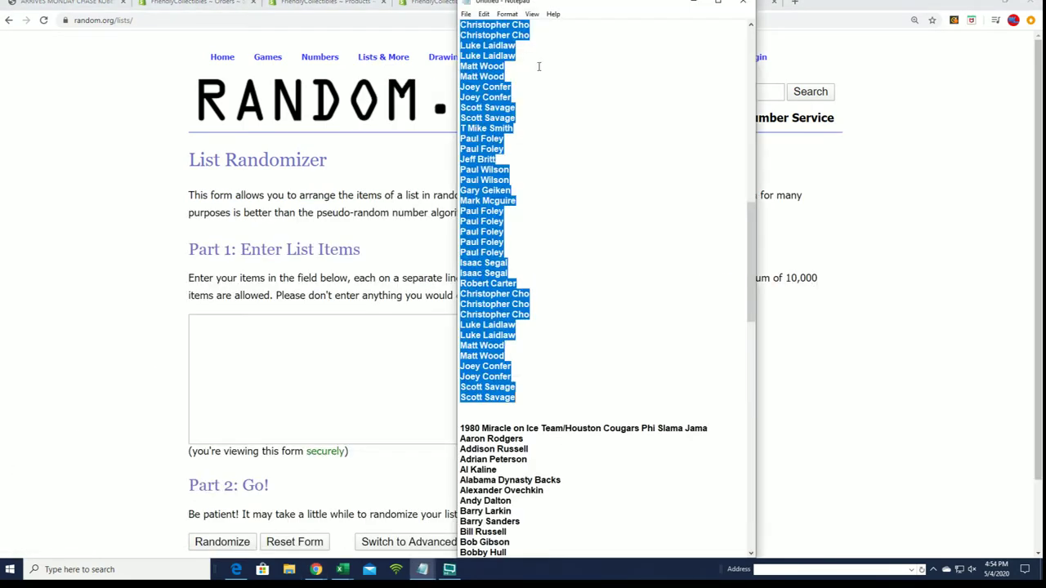
pyautogui.scroll(-5, 609, 237)
pyautogui.moveTo(463, 273); pyautogui.dragTo(463, 377)
pyautogui.rightClick(474, 385)
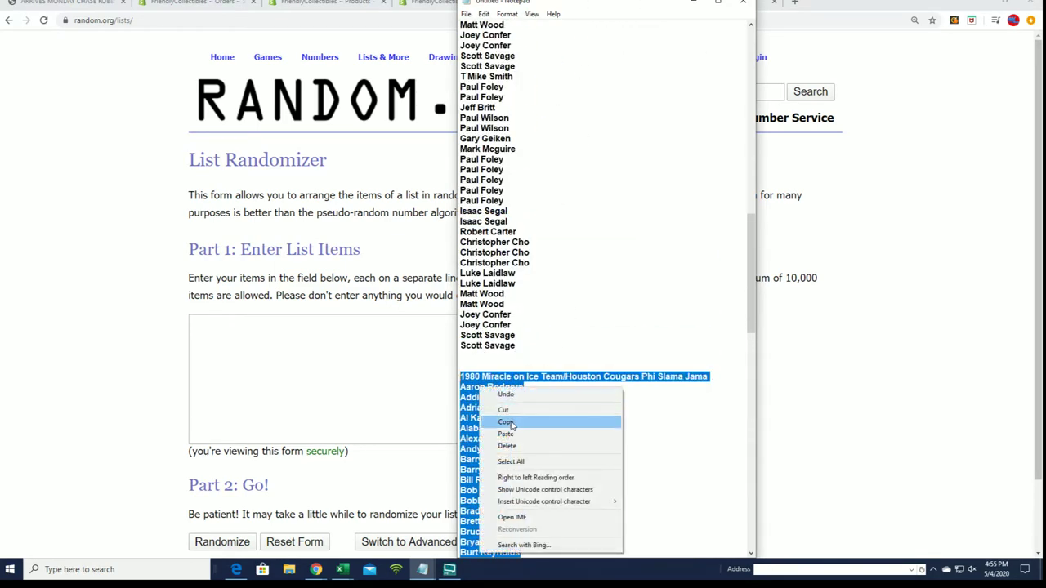
pyautogui.click(507, 419)
# Paste the copied player list into the blank List Randomizer form's item field
pyautogui.click(293, 335)
pyautogui.rightClick(276, 323)
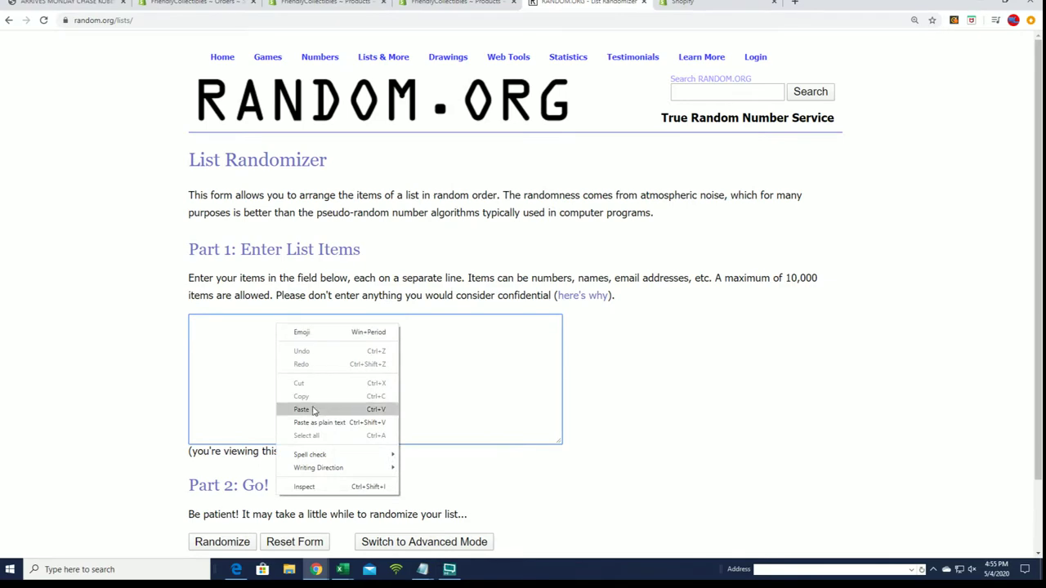
pyautogui.click(319, 409)
pyautogui.scroll(-1, 405, 445)
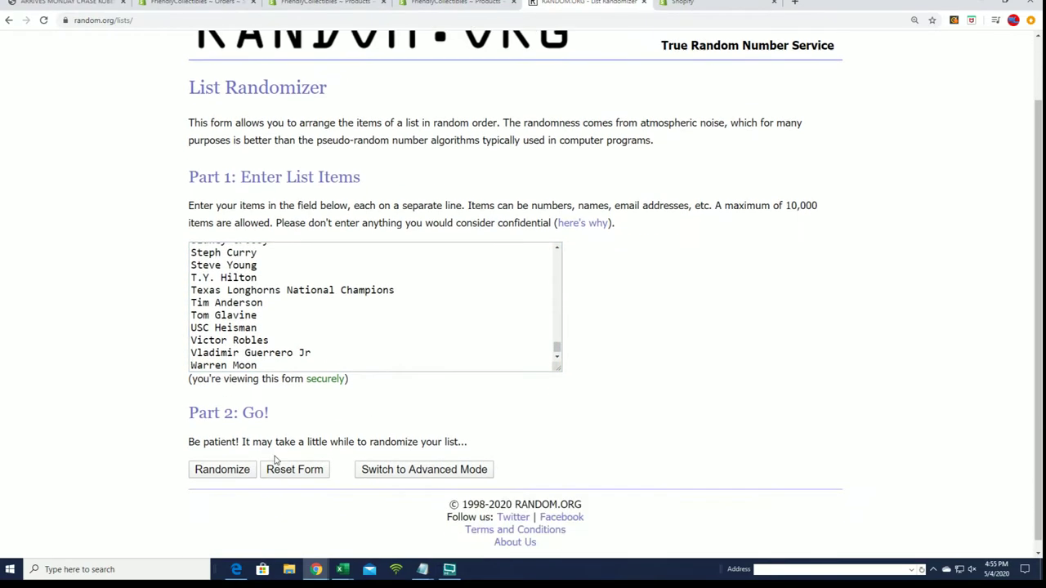
# Randomize the player list seven times in the List Randomizer
pyautogui.click(229, 459)
pyautogui.scroll(-15, 277, 407)
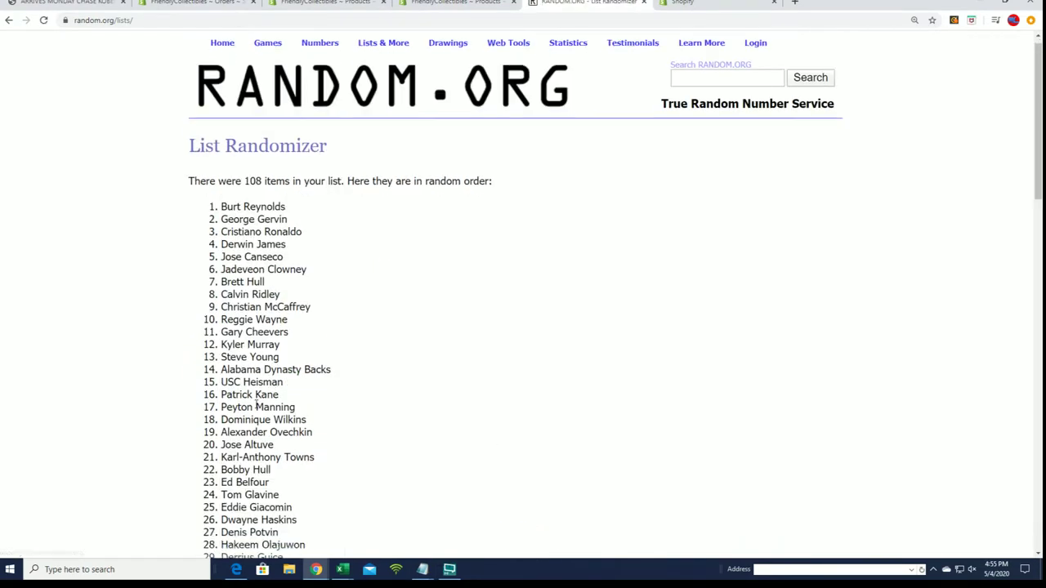
pyautogui.click(210, 458)
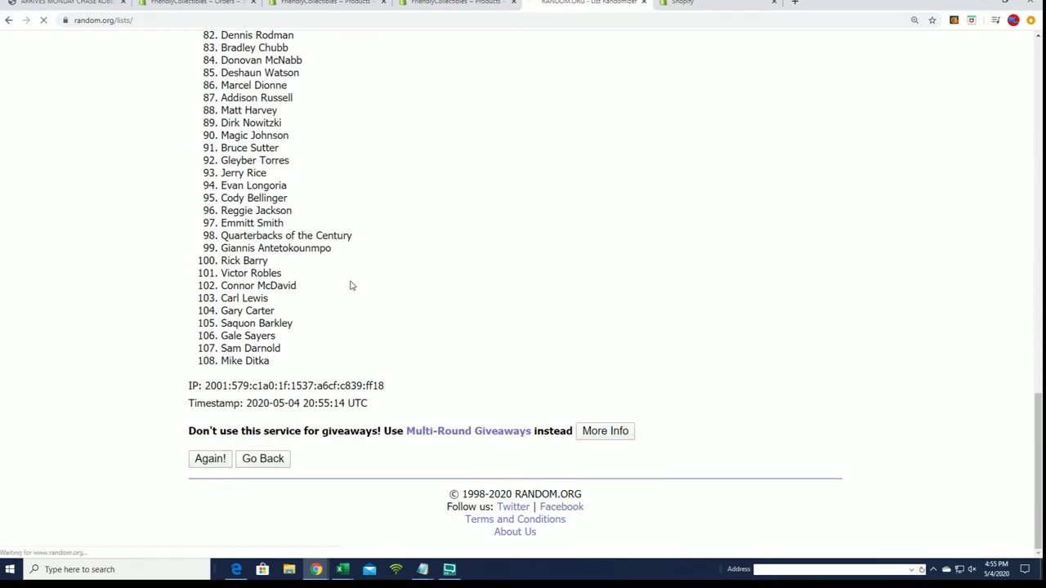
pyautogui.scroll(-15, 229, 426)
pyautogui.scroll(-1, 220, 449)
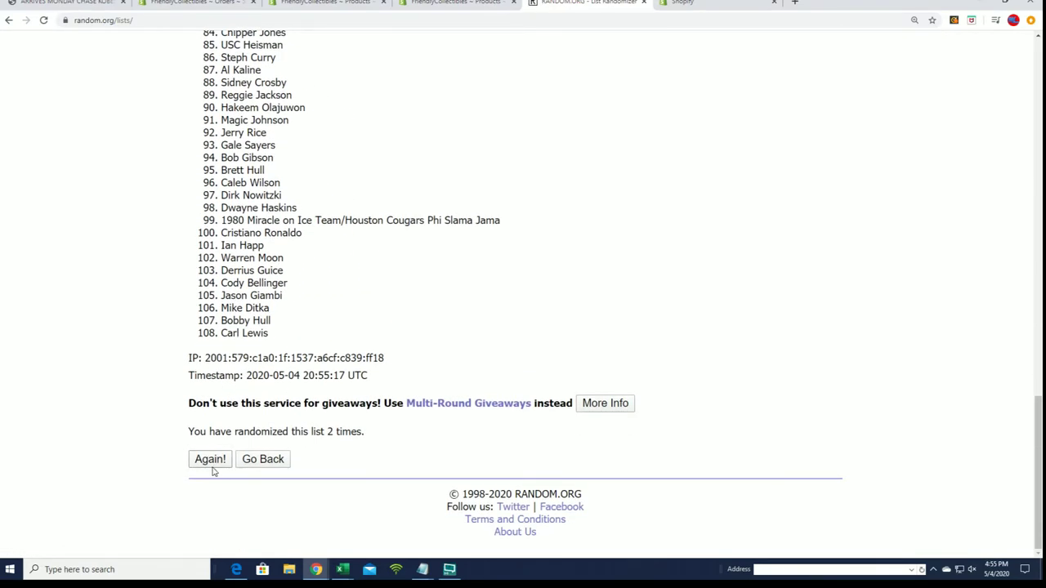
pyautogui.click(210, 458)
pyautogui.scroll(-8, 286, 388)
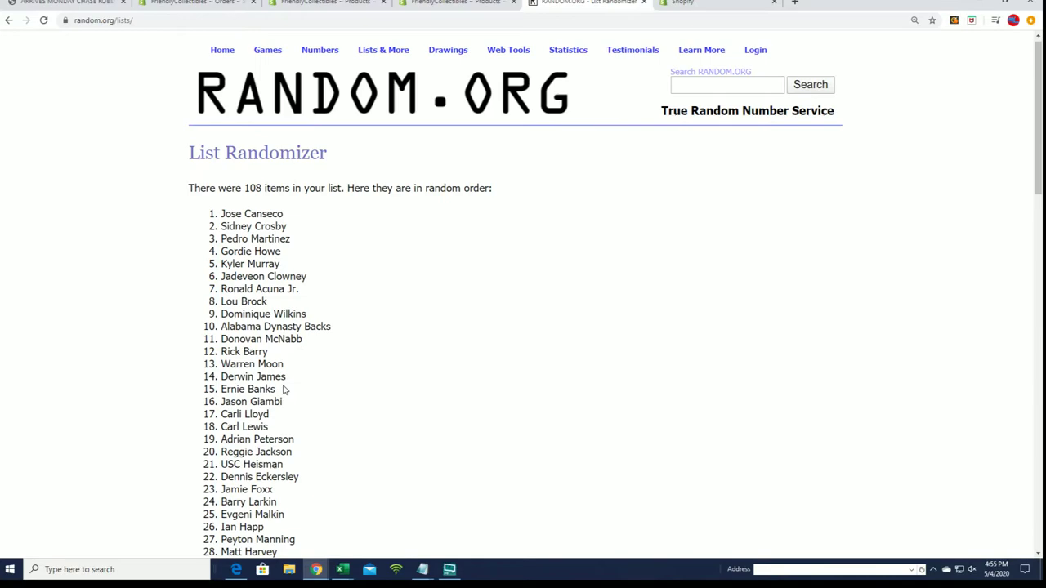
pyautogui.scroll(-7, 245, 426)
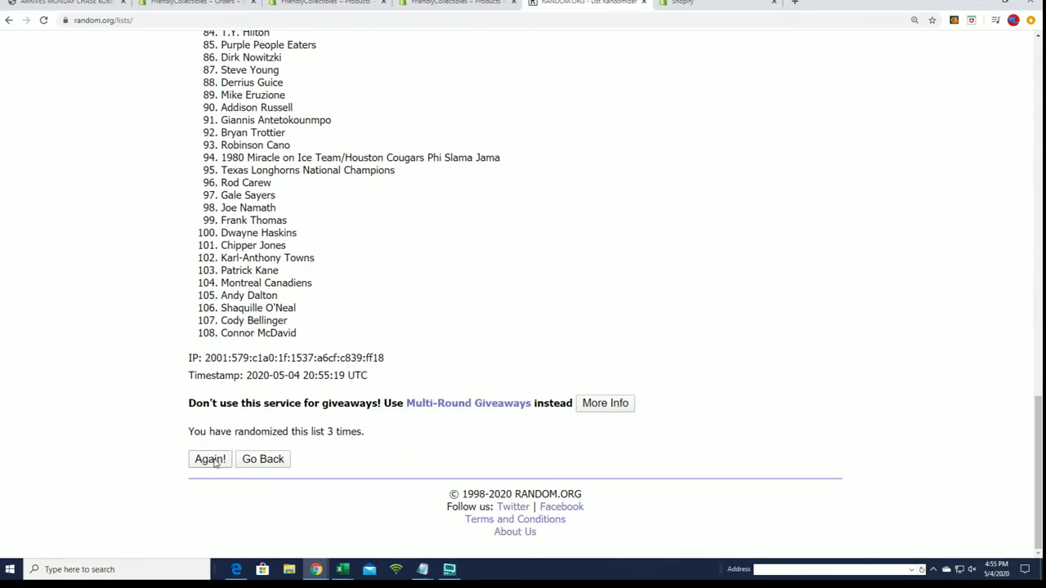
pyautogui.click(210, 459)
pyautogui.scroll(-12, 239, 409)
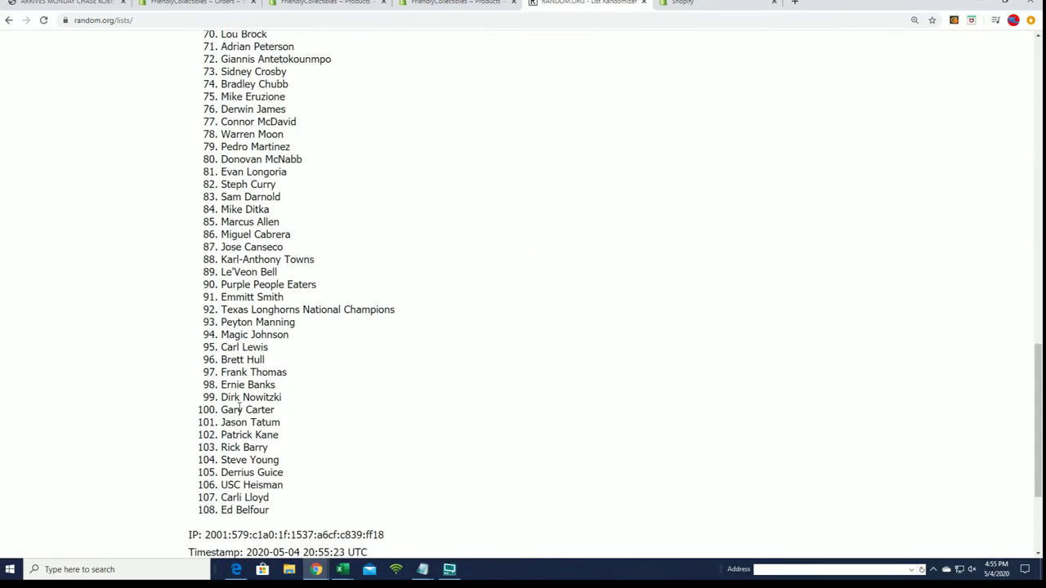
pyautogui.scroll(-3, 240, 393)
pyautogui.scroll(-15, 209, 409)
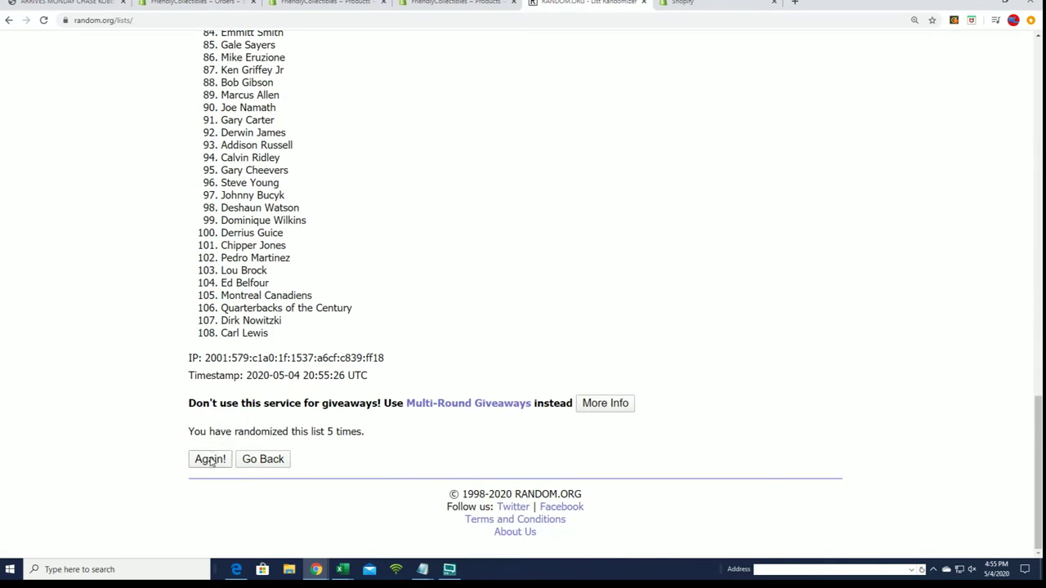
pyautogui.click(210, 460)
pyautogui.scroll(-13, 259, 368)
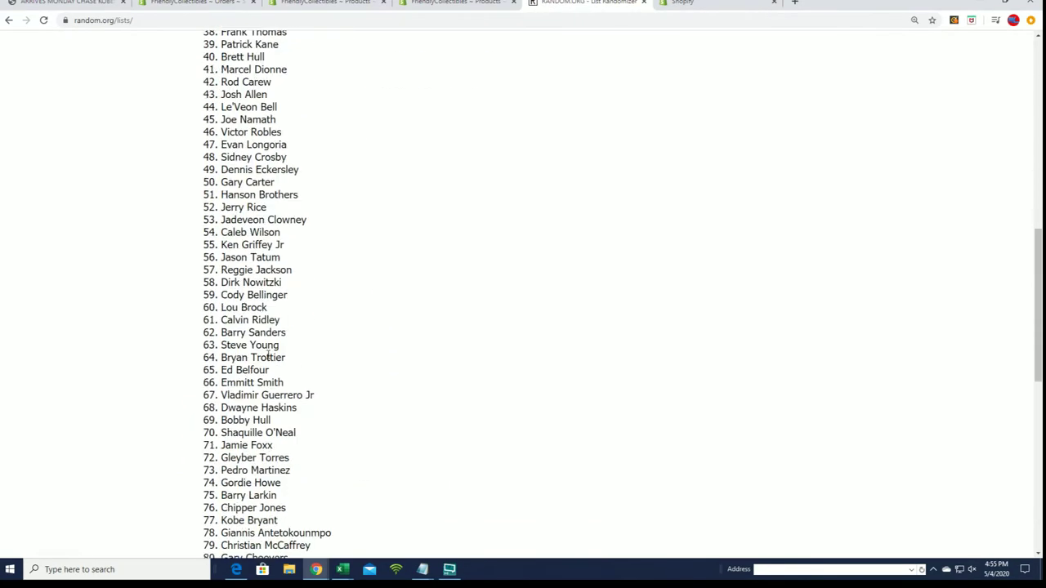
pyautogui.scroll(-3, 260, 368)
pyautogui.click(209, 459)
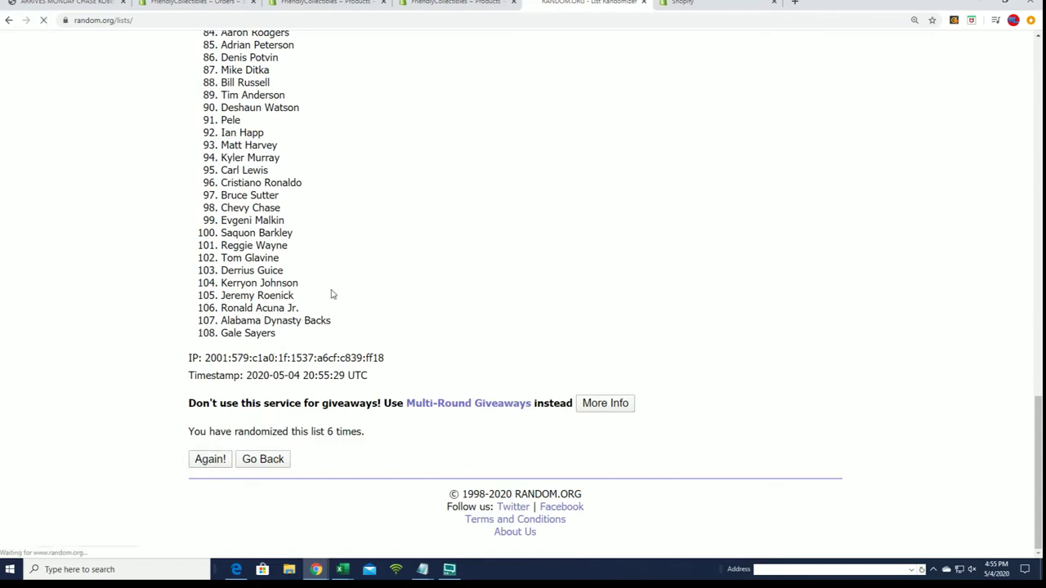
# Copy all the player names from the seventh randomized result, from "Gale Sayers" through "Bill Russell"
pyautogui.scroll(-1, 351, 277)
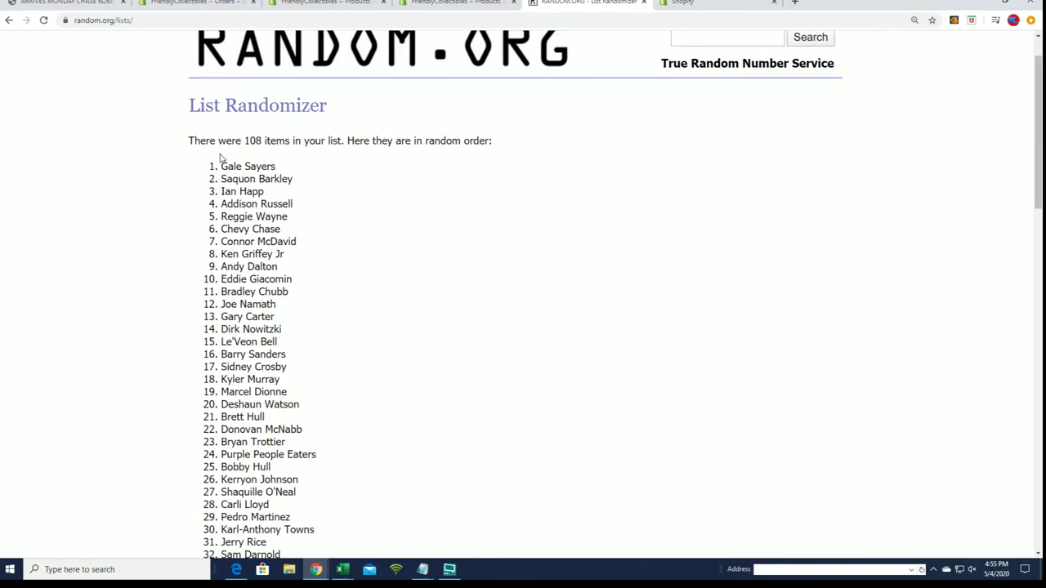
pyautogui.moveTo(219, 157); pyautogui.dragTo(278, 529)
pyautogui.rightClick(249, 508)
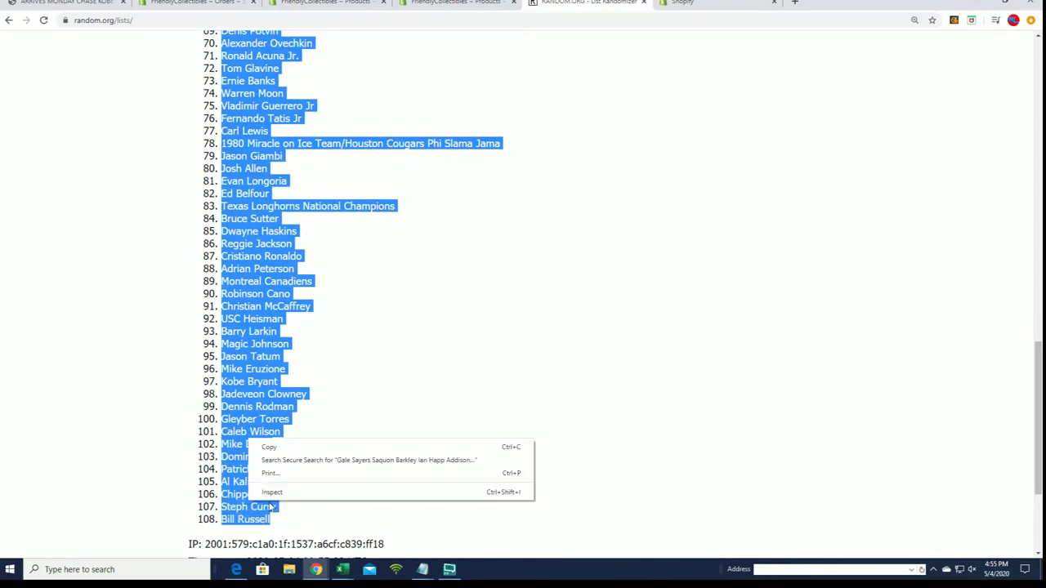
pyautogui.click(274, 450)
pyautogui.scroll(-3, 315, 448)
pyautogui.scroll(15, 315, 448)
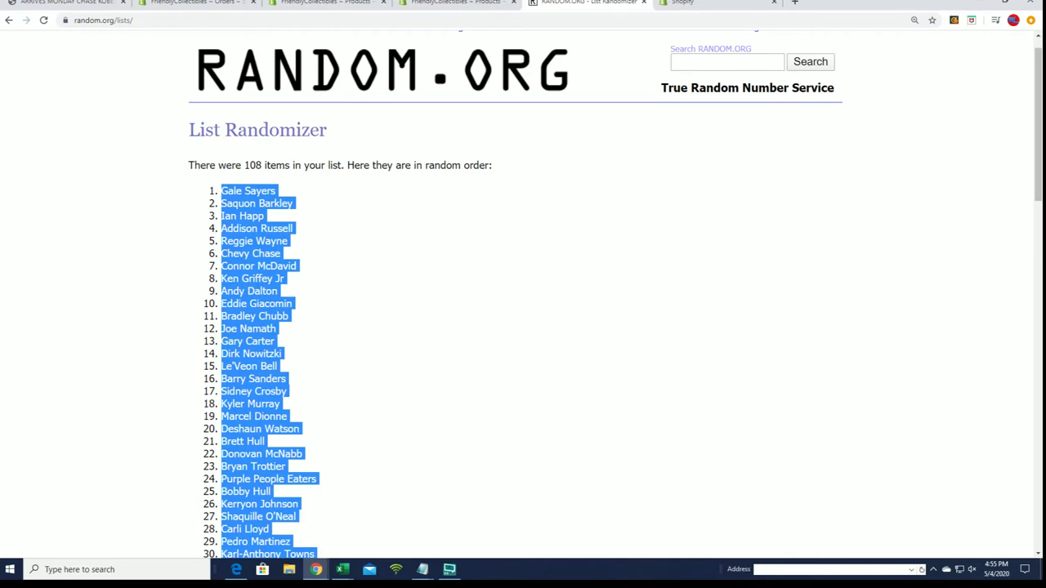
# Switch to the Excel workbook and paste the randomized player names as text in column B, starting at cell B2
pyautogui.hotkey('alt', 'Tab')
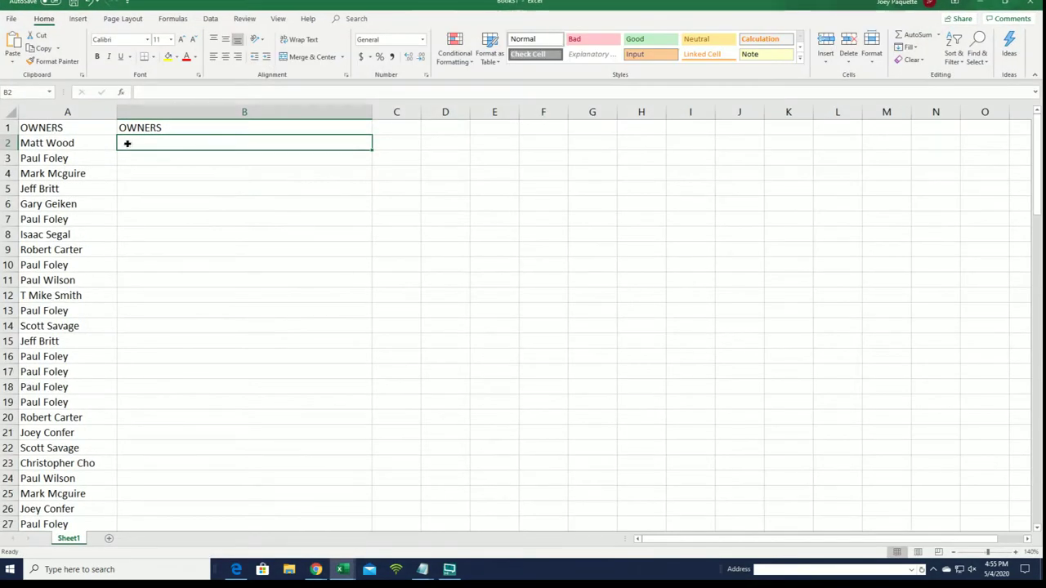
pyautogui.rightClick(127, 143)
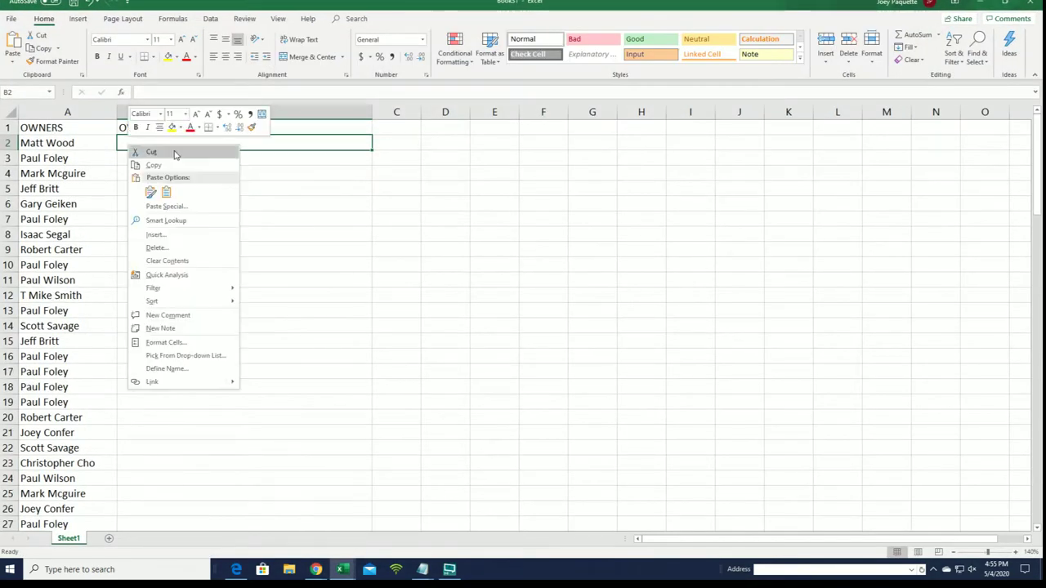
pyautogui.click(155, 207)
pyautogui.click(67, 147)
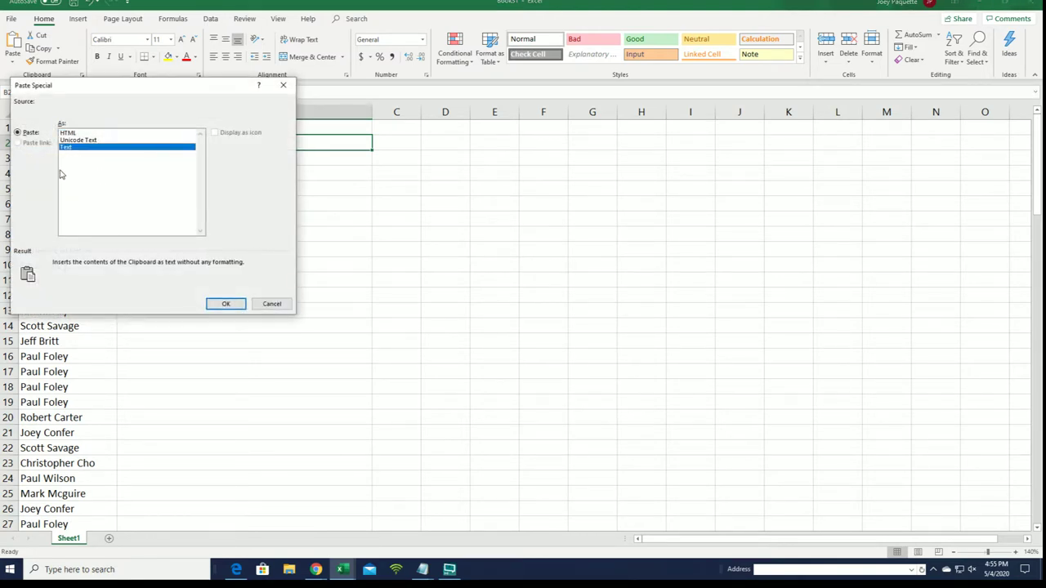
pyautogui.click(223, 303)
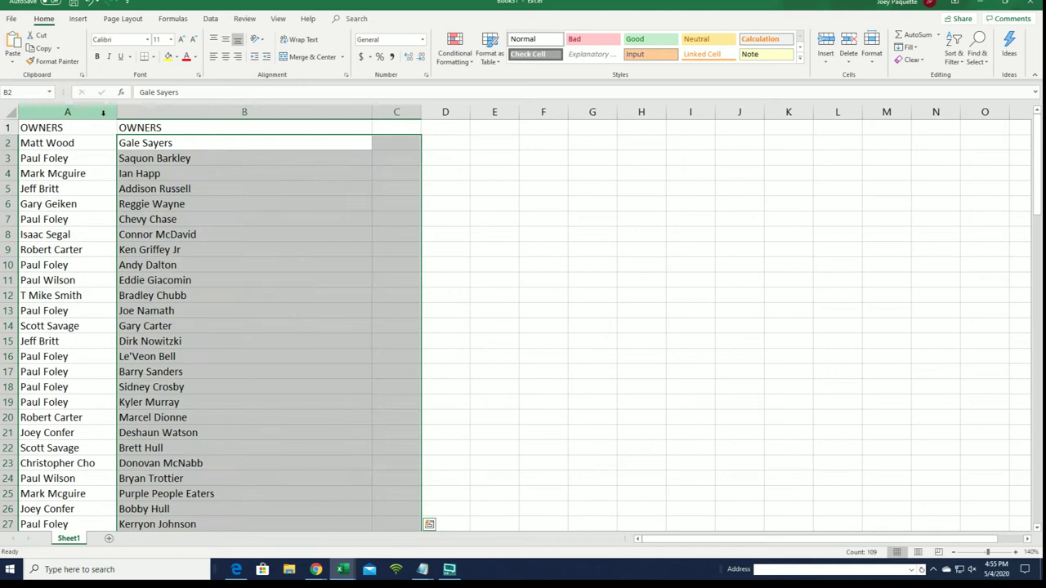
# Narrow column A slightly so it fits the owner names more closely
pyautogui.click(65, 112)
pyautogui.moveTo(117, 115); pyautogui.dragTo(107, 117)
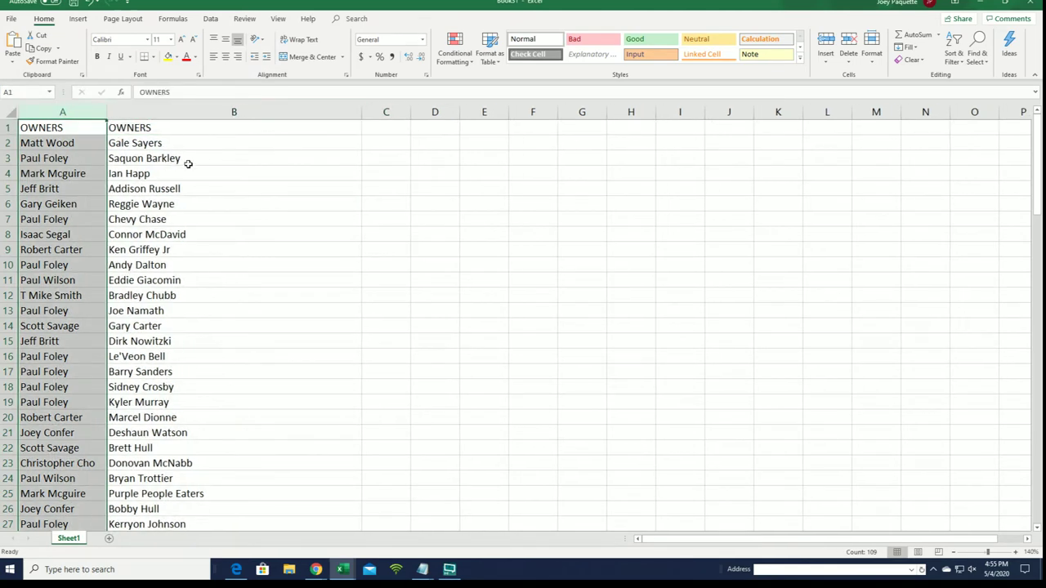
pyautogui.click(187, 162)
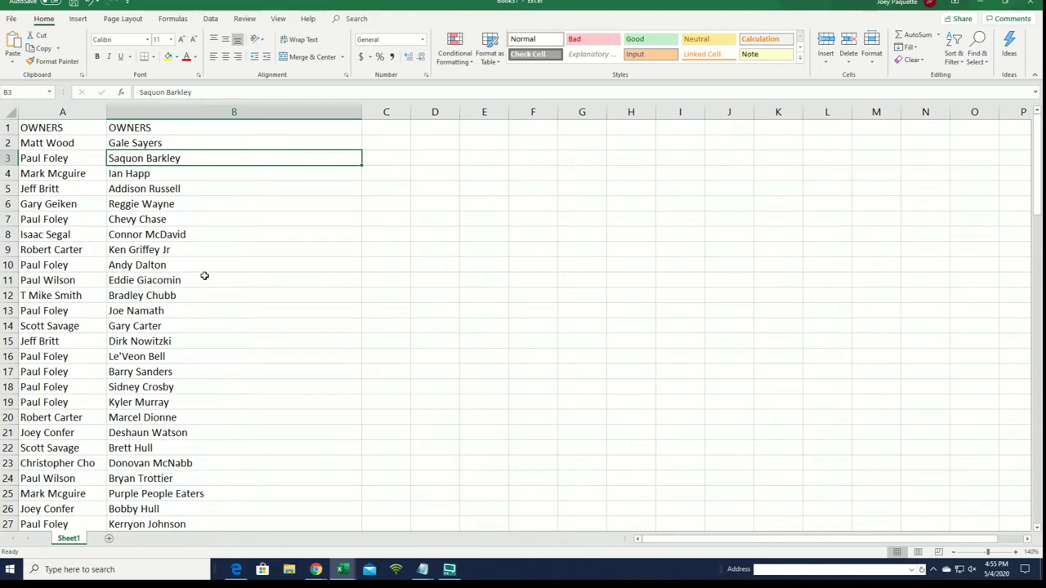
# Review the owner and player pairings in columns A and B from the first row down to row 109
pyautogui.click(216, 377)
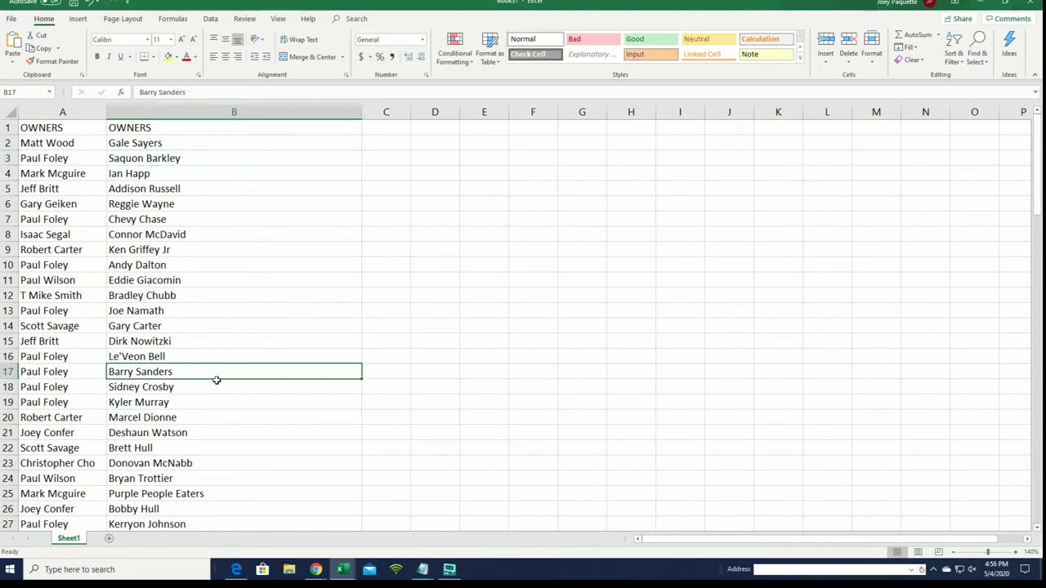
pyautogui.scroll(-4, 224, 405)
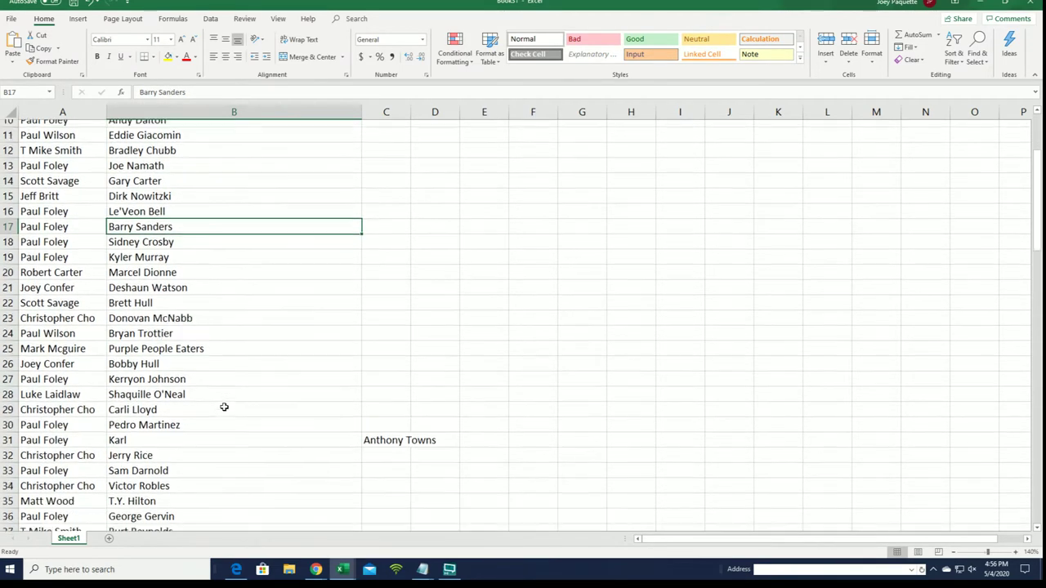
pyautogui.scroll(-1, 225, 406)
pyautogui.click(229, 361)
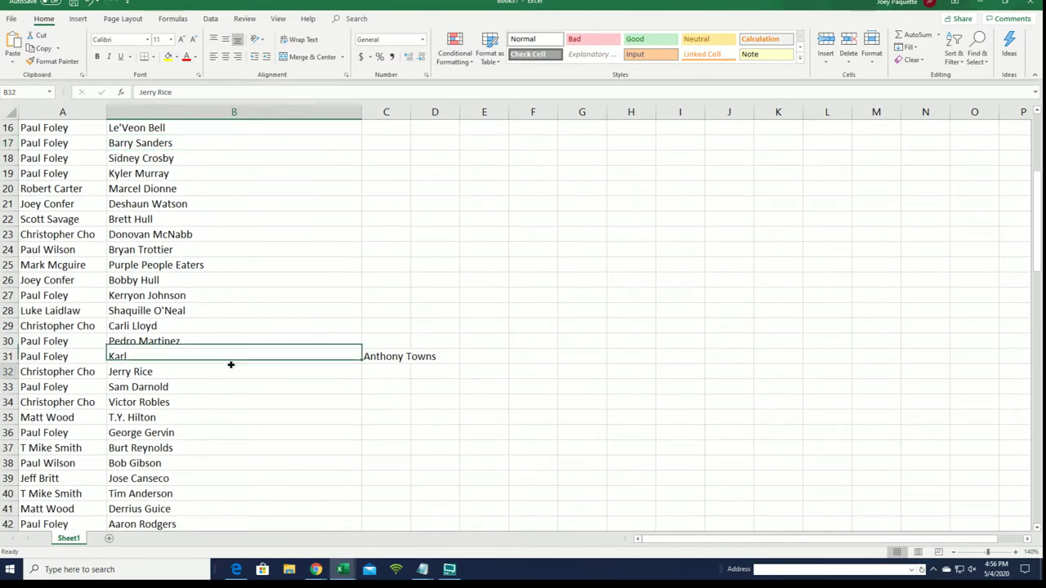
pyautogui.press('Down')
pyautogui.scroll(-3, 229, 306)
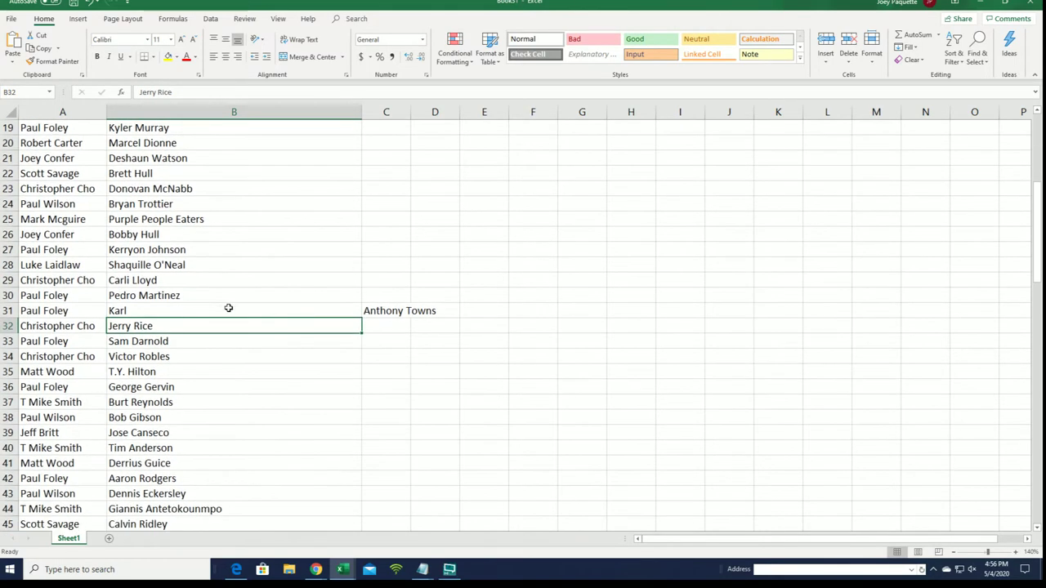
pyautogui.scroll(-4, 209, 307)
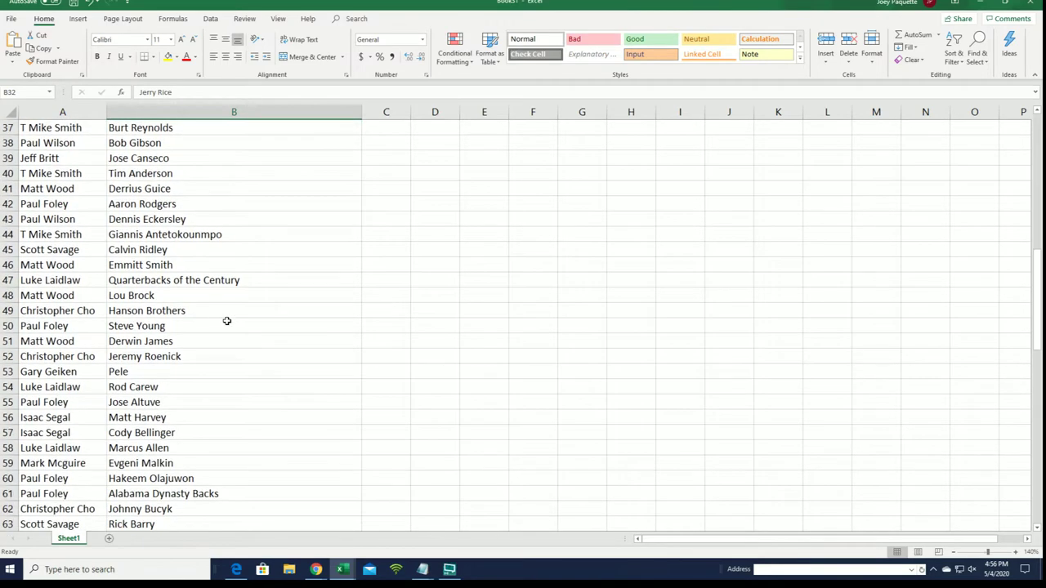
pyautogui.scroll(-3, 227, 321)
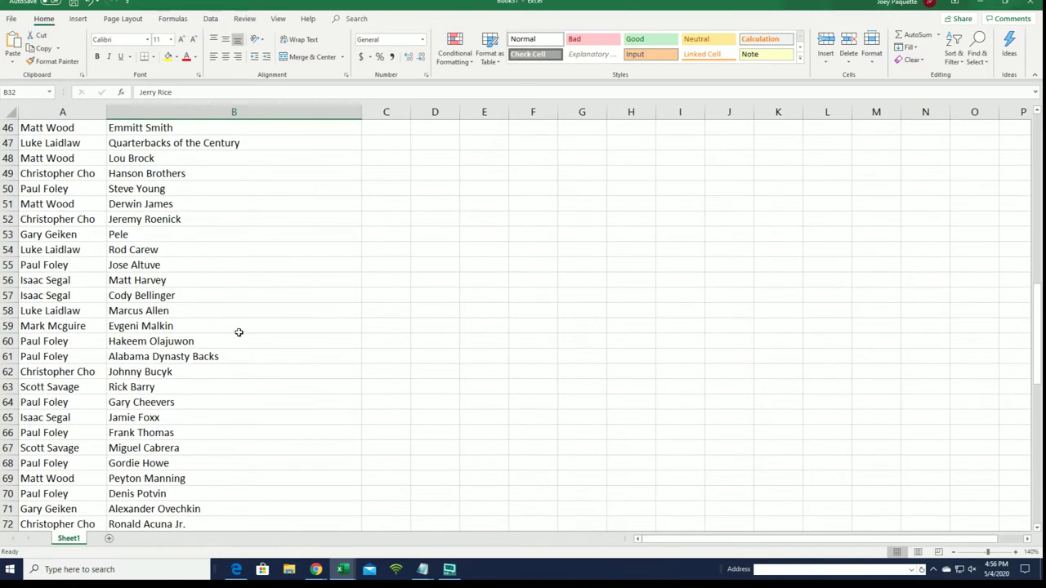
pyautogui.scroll(-4, 238, 332)
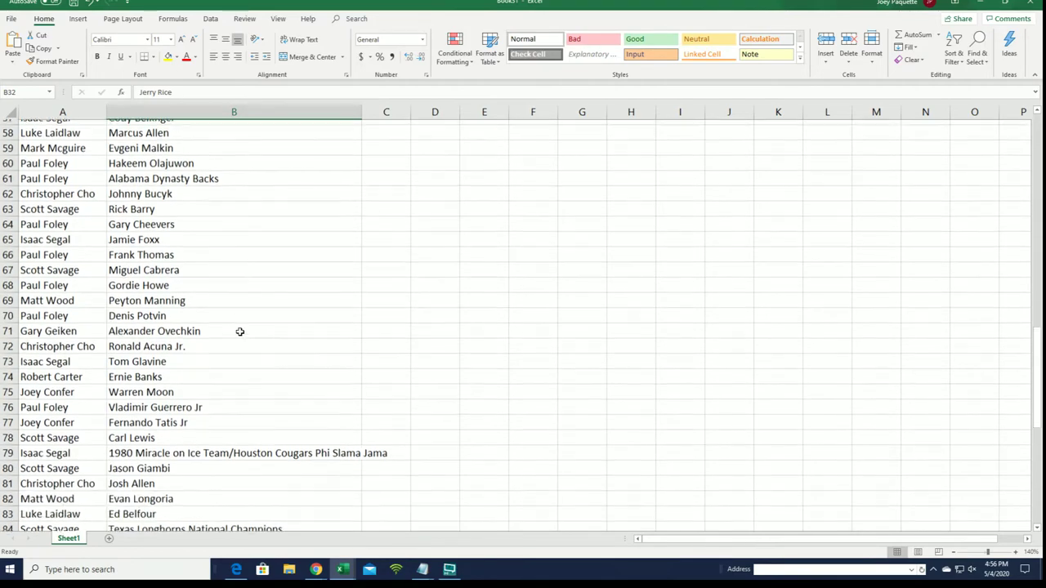
pyautogui.scroll(-3, 239, 331)
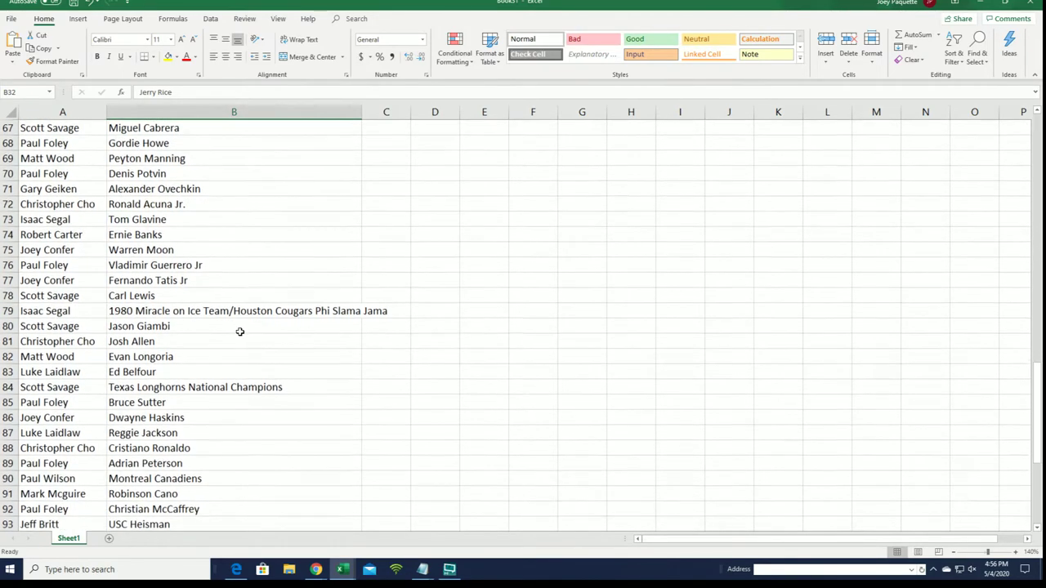
pyautogui.scroll(-4, 240, 331)
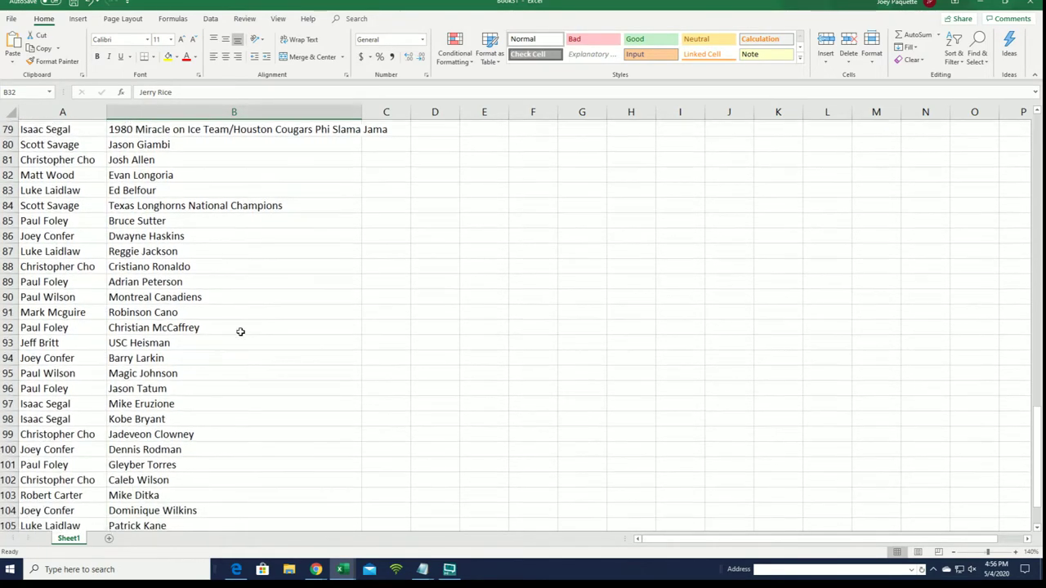
pyautogui.scroll(-2, 240, 332)
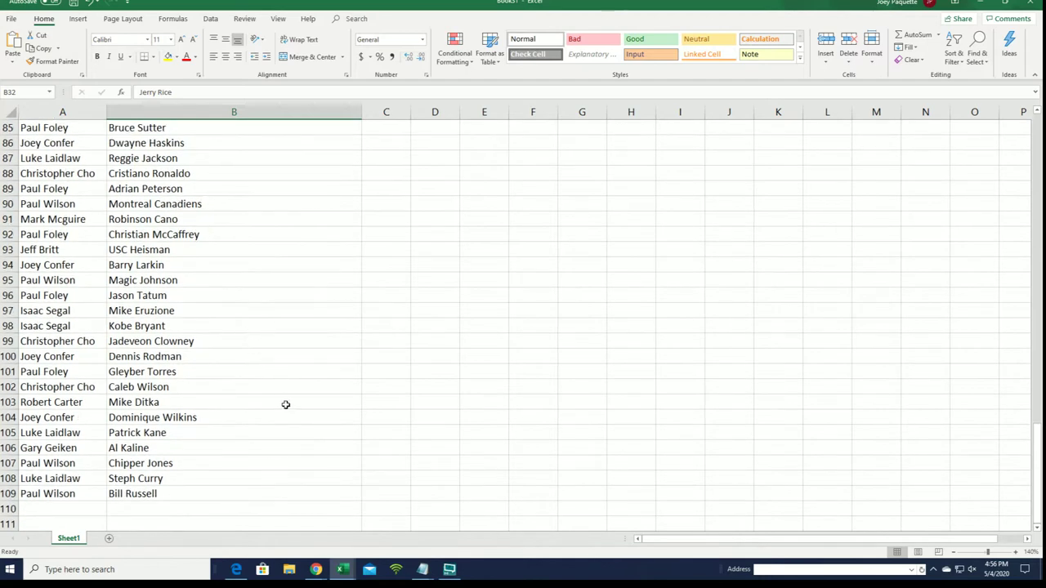
pyautogui.scroll(-1, 285, 404)
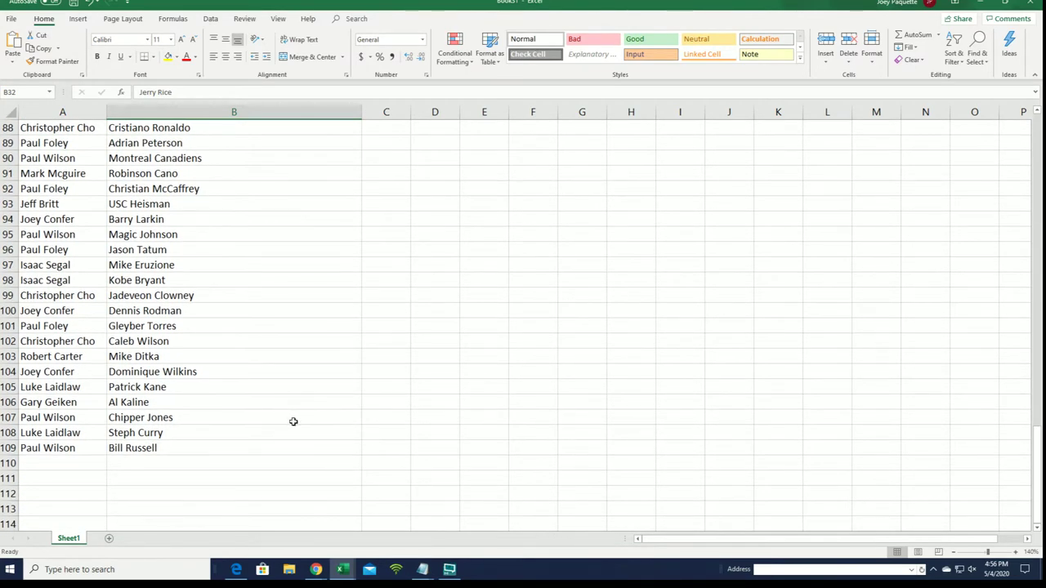
pyautogui.scroll(20, 293, 422)
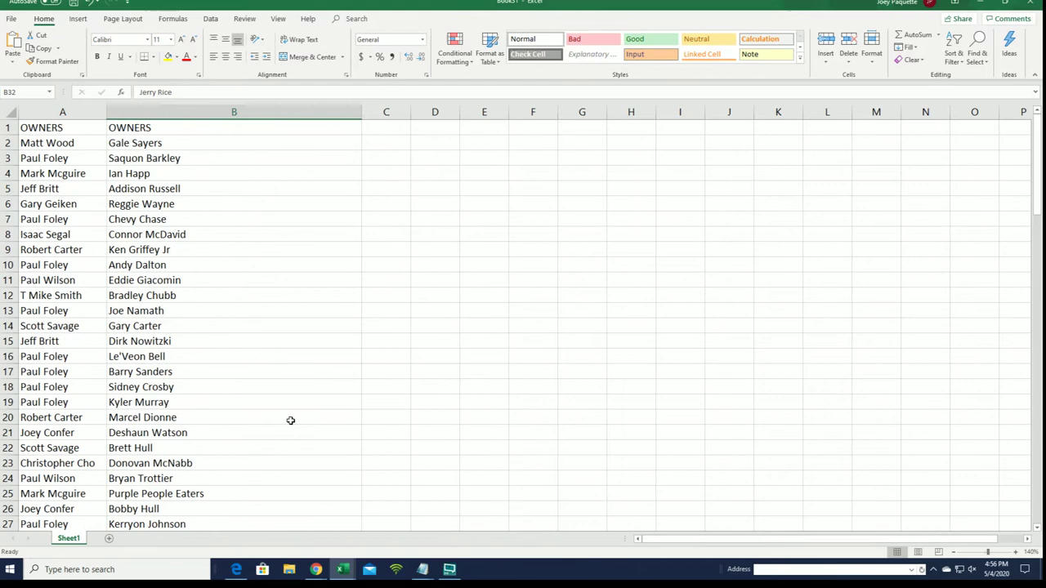